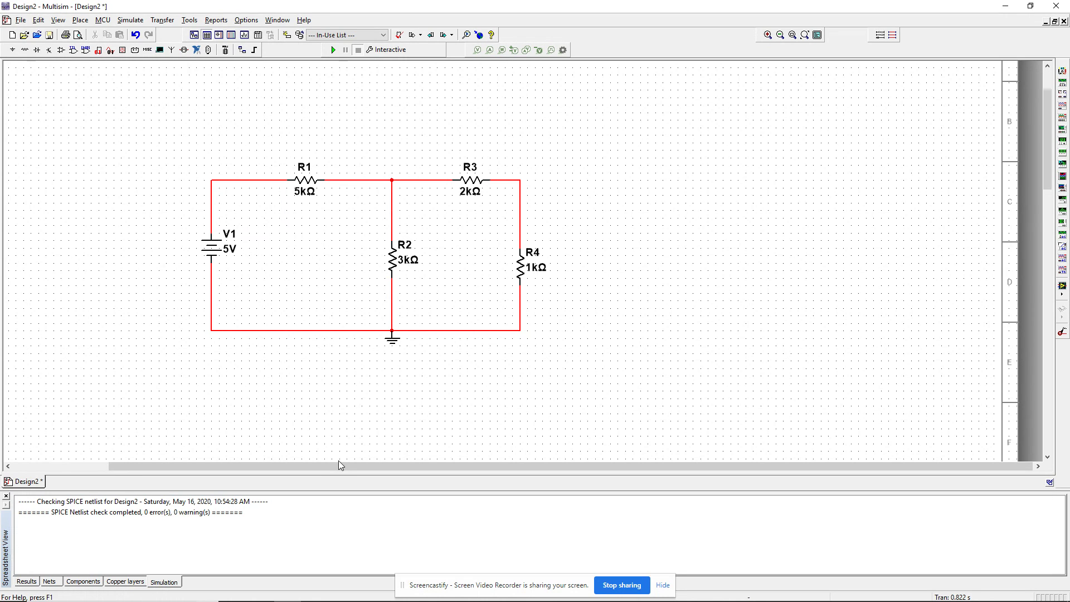
Place current probe PR1 on R2's wire and move its reading box left of R2
left_click(491, 51)
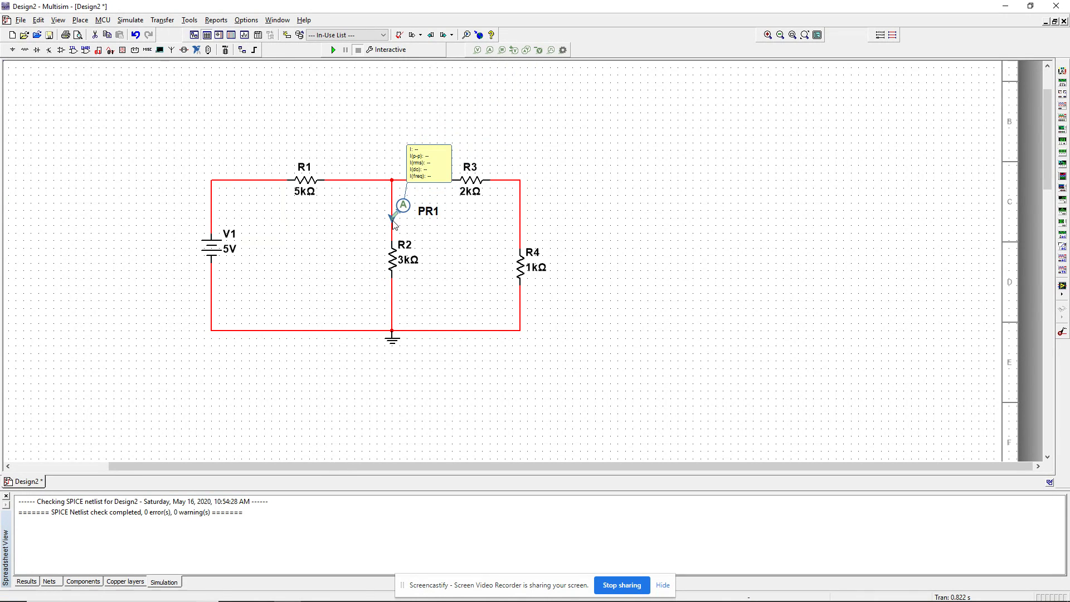
left_click(393, 223)
left_click_drag(427, 167, 311, 256)
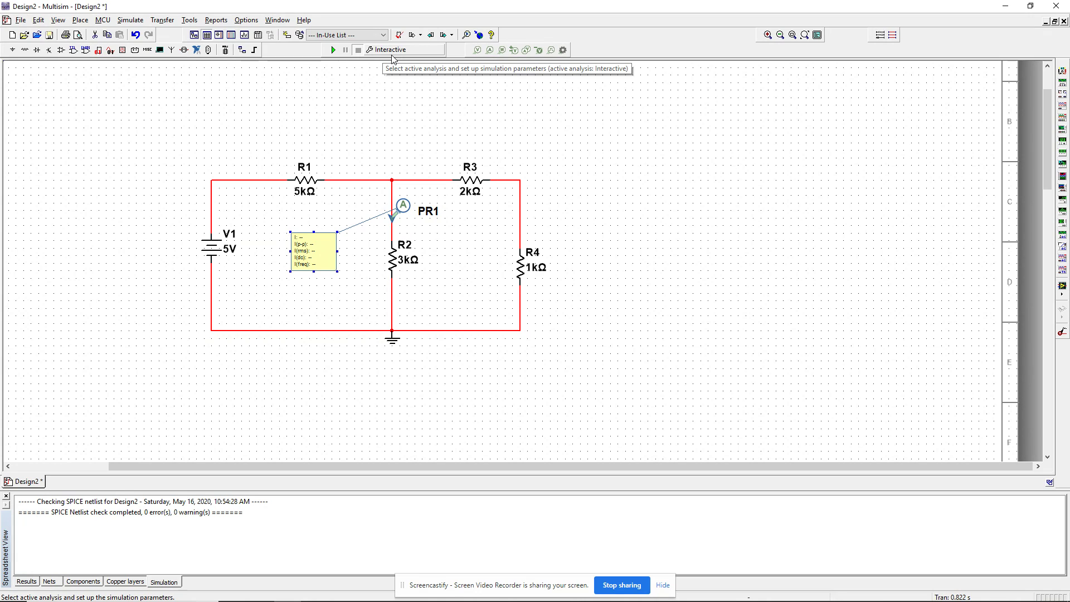
Run and stop the simulation with R4 at 1 kΩ, reading 385 µA through R2, then select R4
left_click(333, 51)
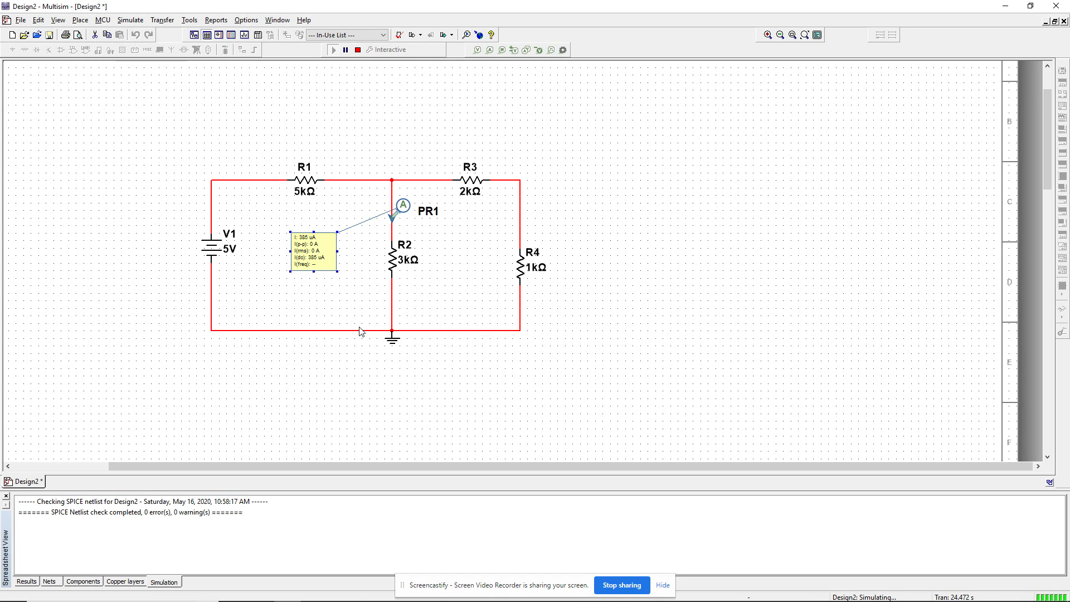
left_click(357, 50)
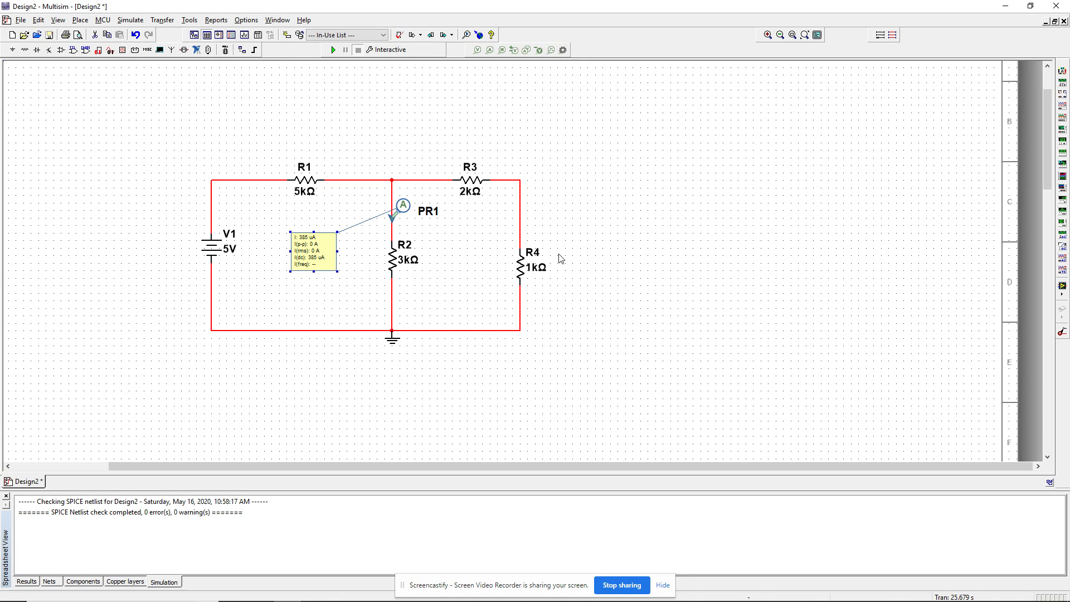
left_click(538, 268)
key("ctrl+m")
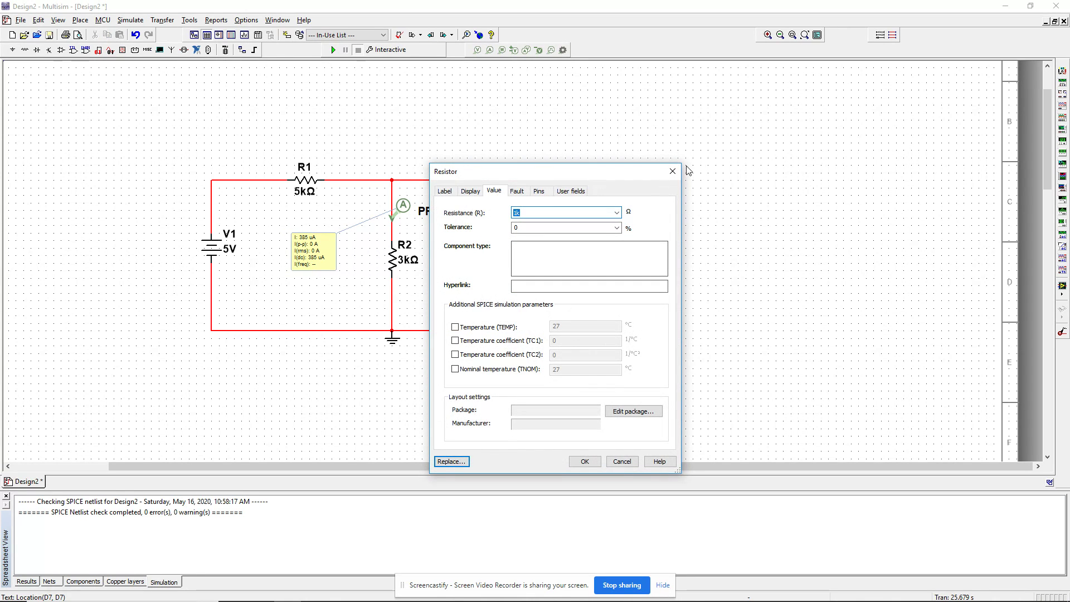
key("Escape")
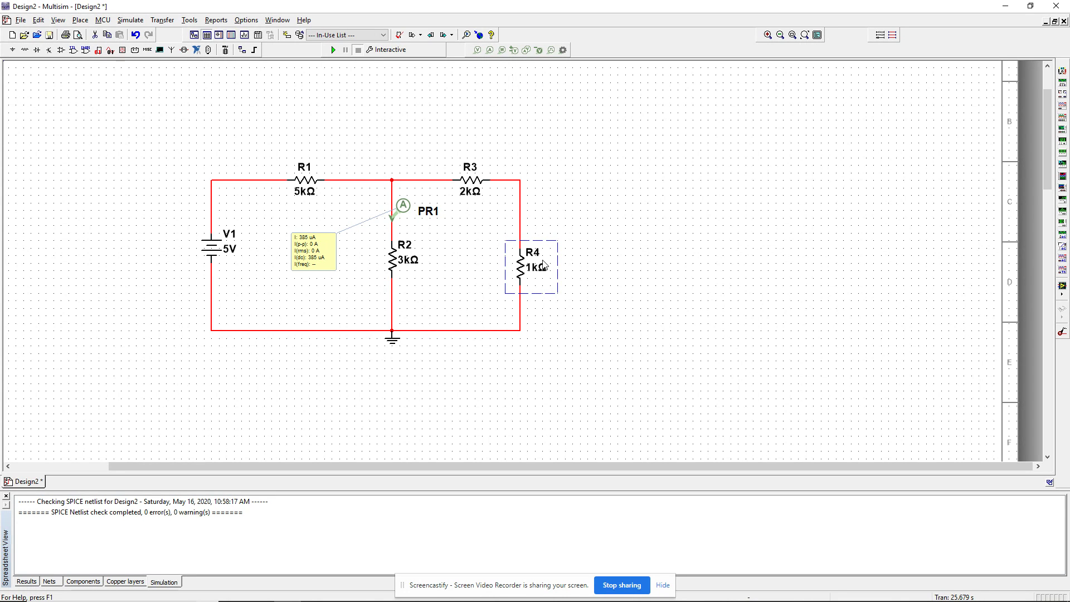
Set R4's resistance to 0.5 kΩ and run the simulation
double_click(528, 263)
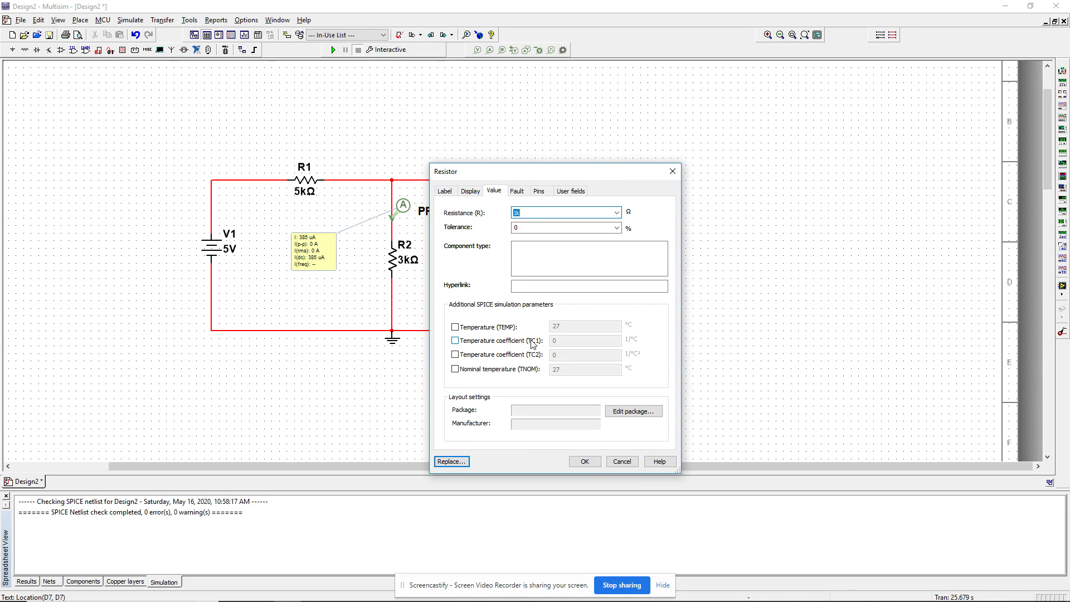
type("0.5")
left_click(582, 460)
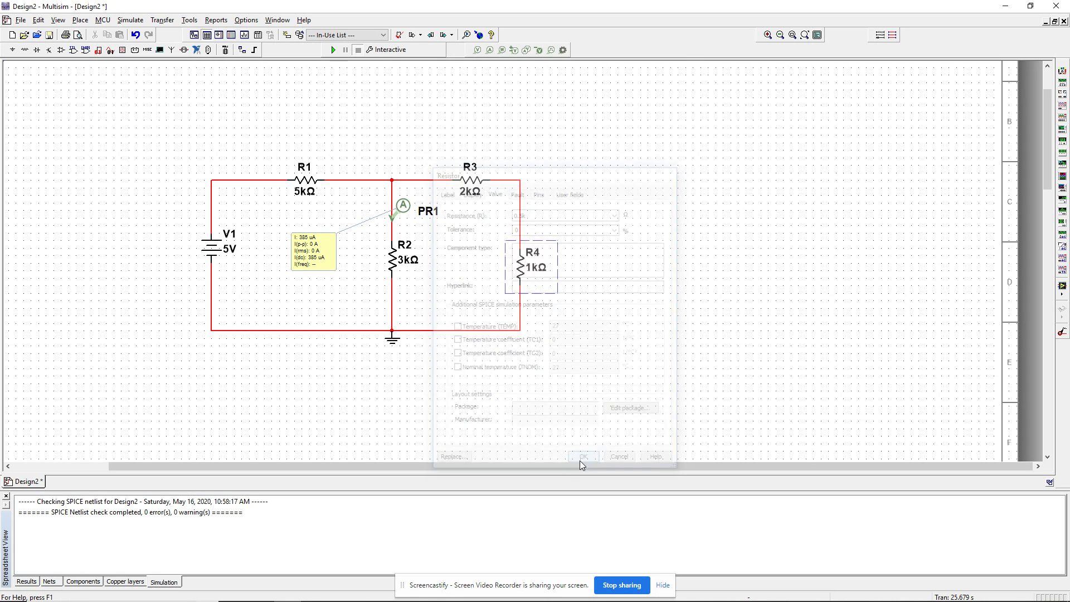
left_click(332, 49)
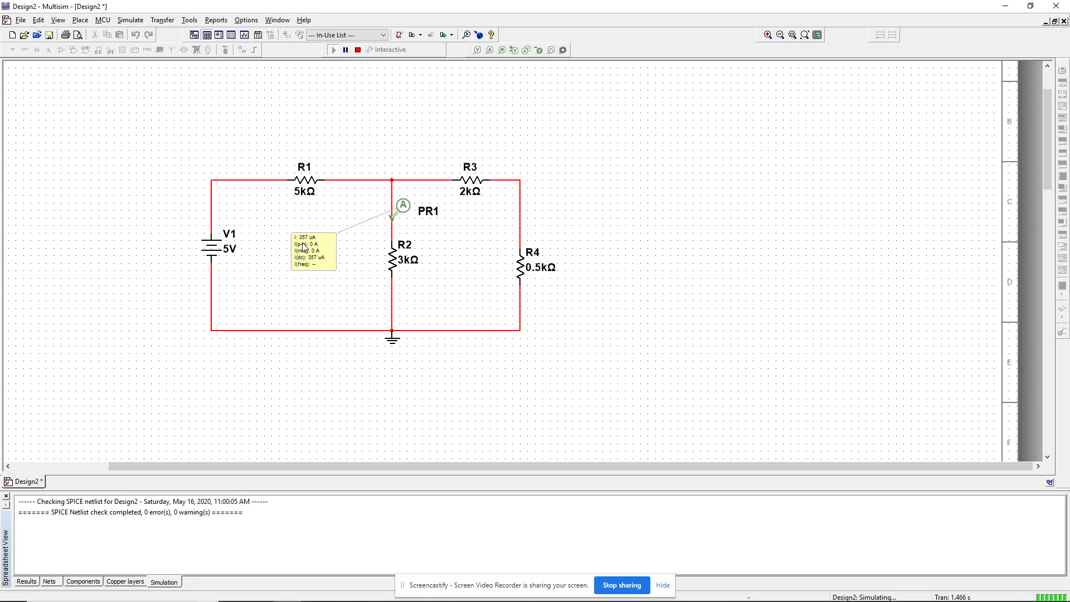
left_click(358, 50)
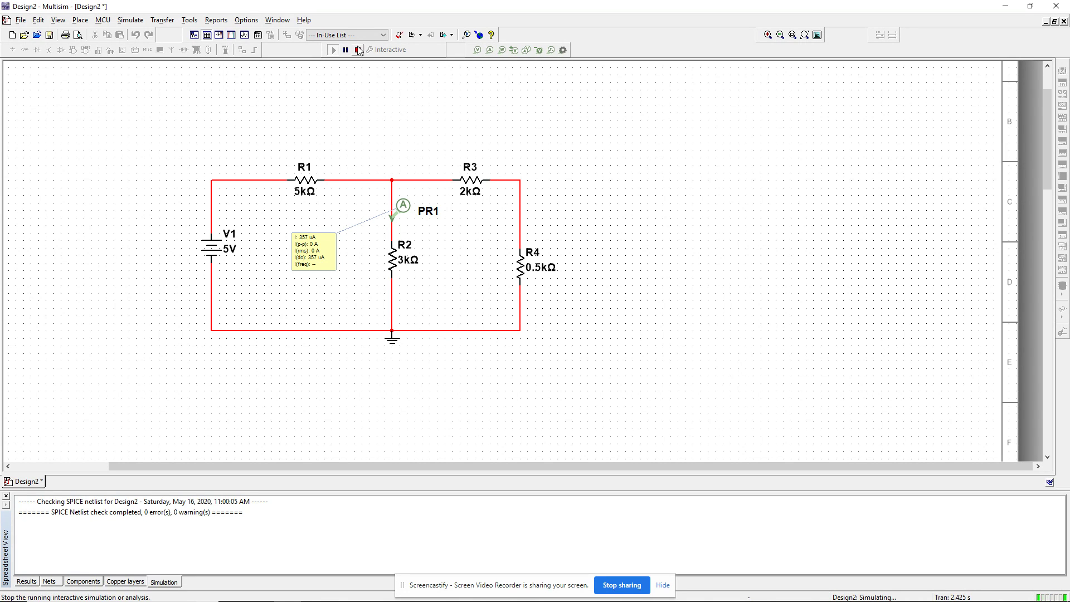
Set R4 back to 1 kΩ and rerun the simulation
double_click(521, 278)
type("1k")
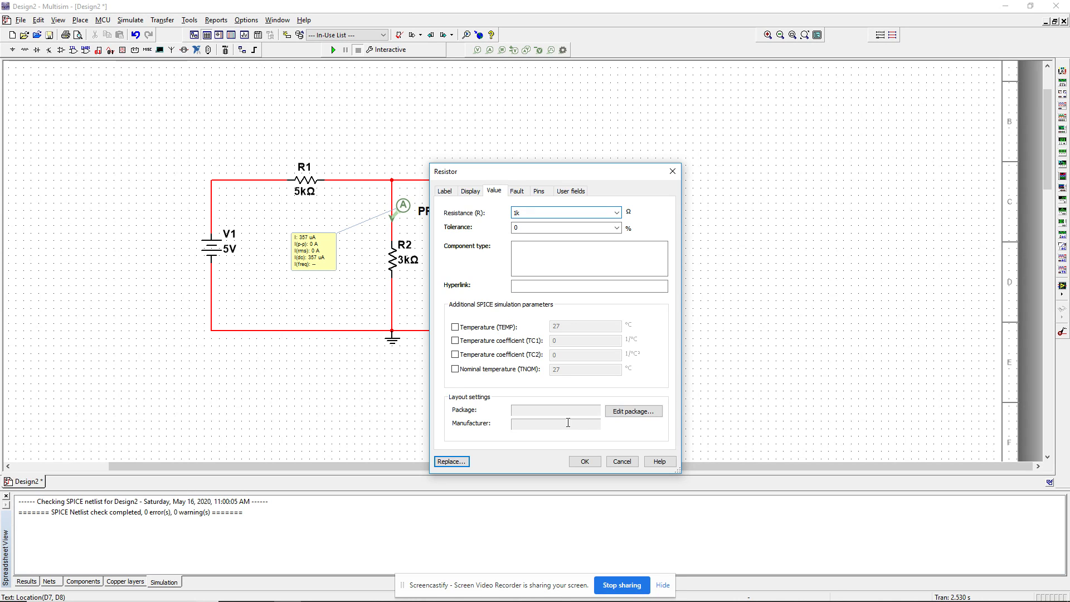
left_click(585, 461)
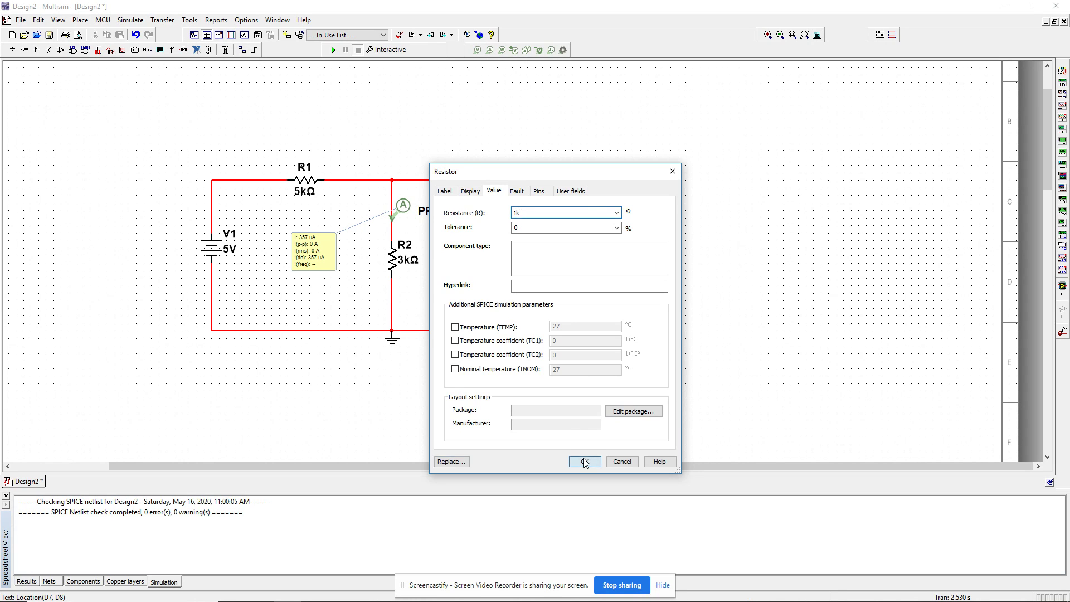
left_click(333, 50)
left_click(358, 50)
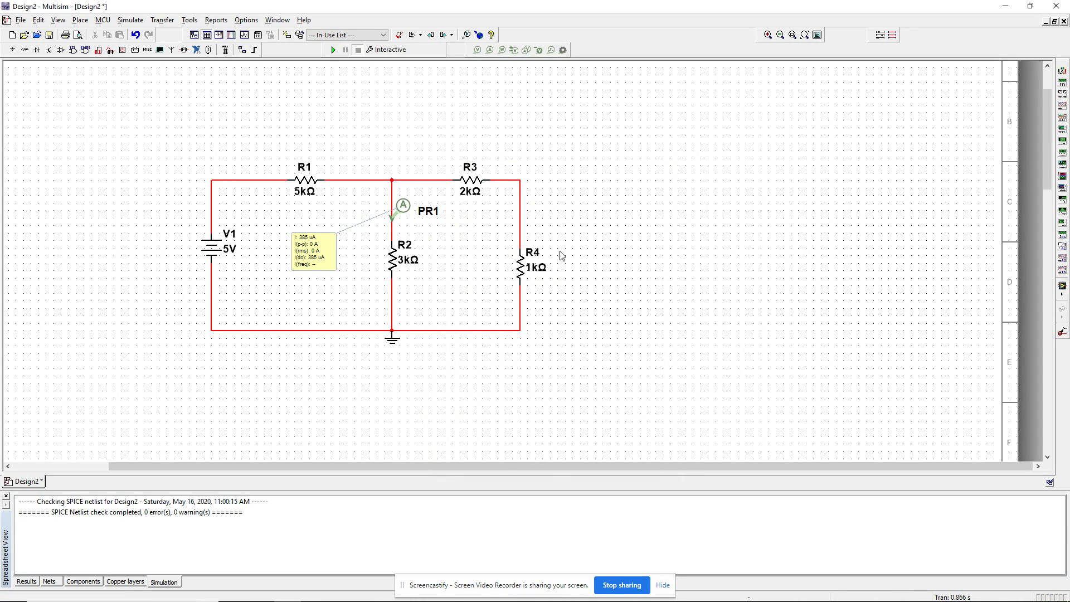
Return R4 to 0.5k and simulate again, giving 357 µA through R2
double_click(532, 259)
type("0")
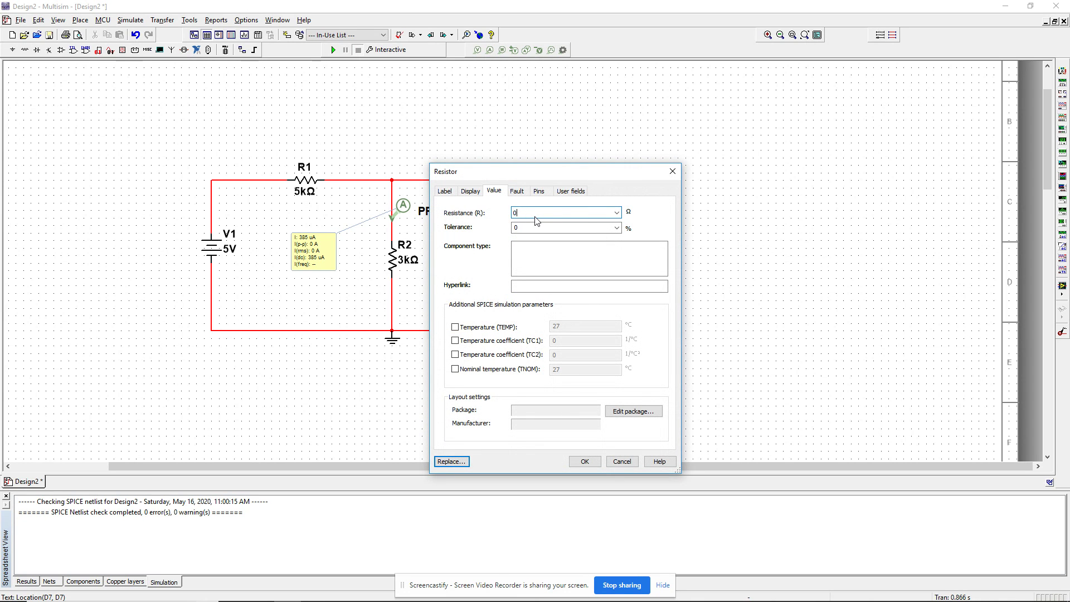
type(".5k")
key("Return")
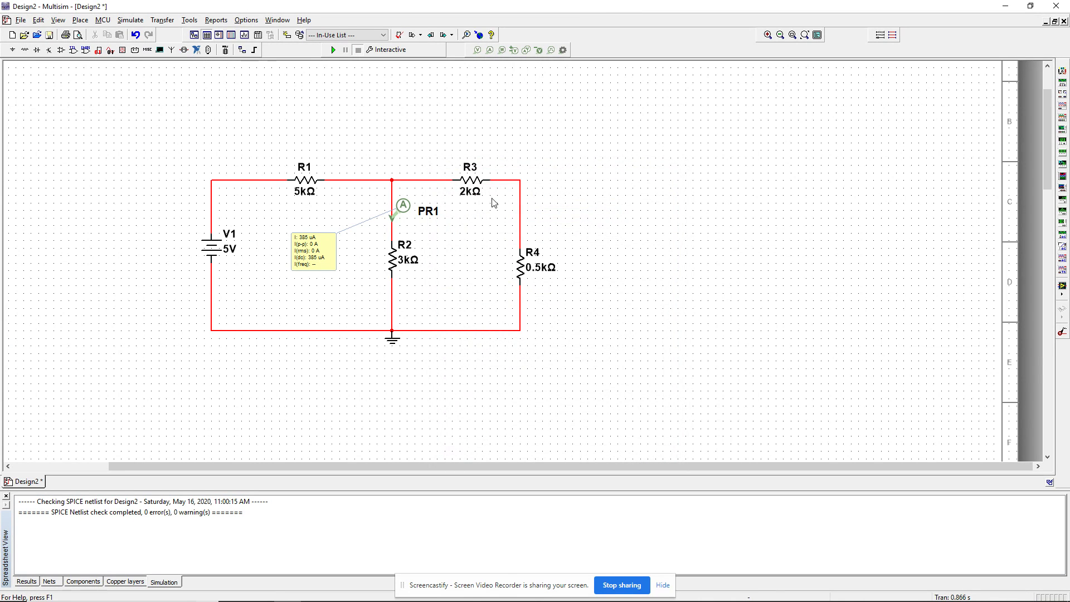
left_click(333, 49)
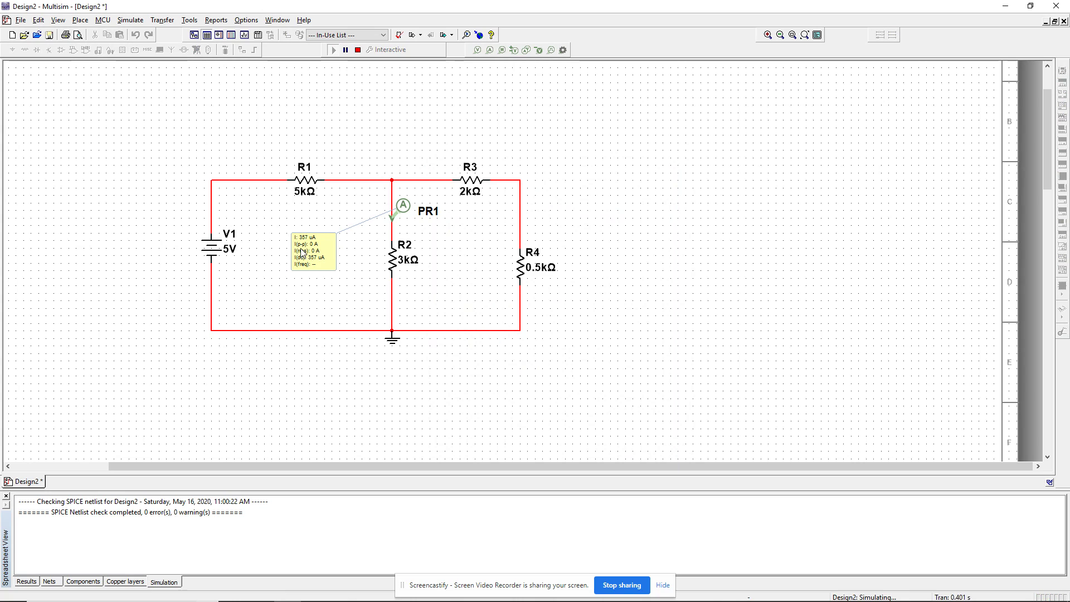
left_click(358, 50)
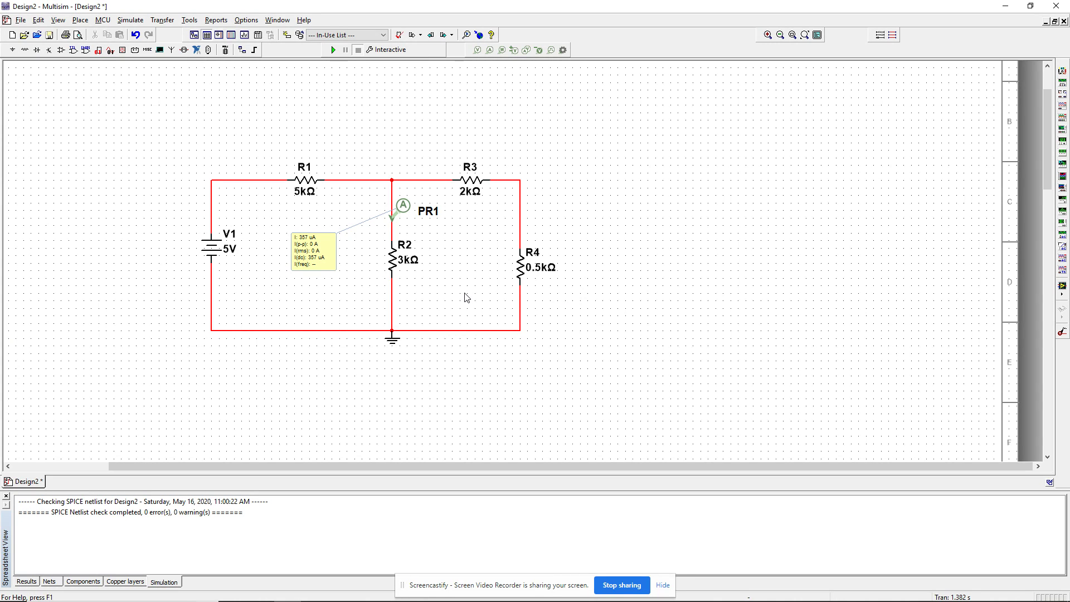
double_click(538, 276)
Enter 2k as R4's resistance, then run and stop the simulation so PR1 reads 426 µA
left_click_drag(507, 172, 690, 138)
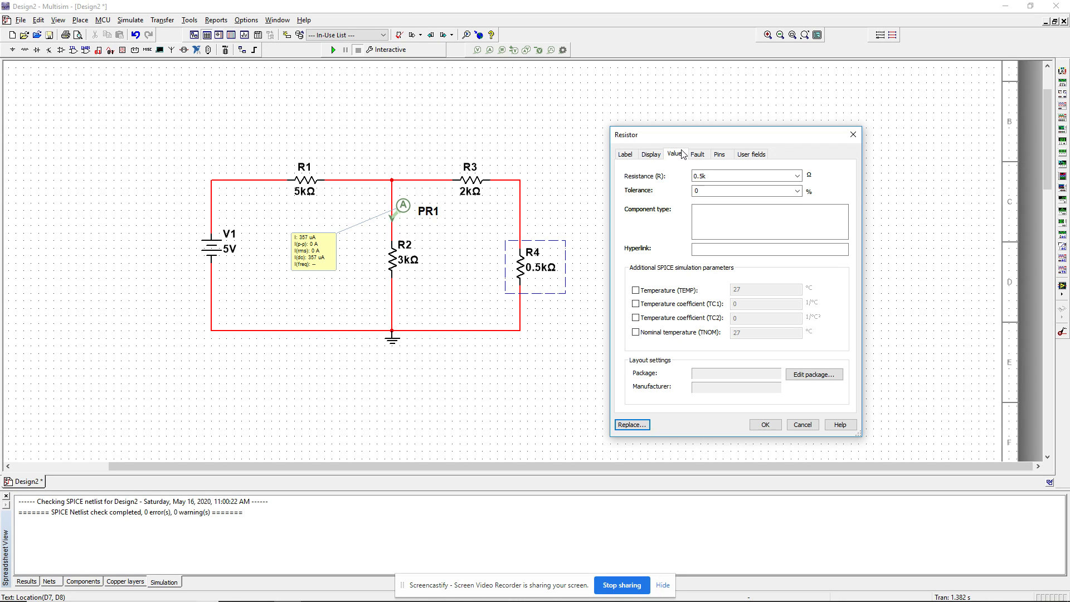
left_click(682, 154)
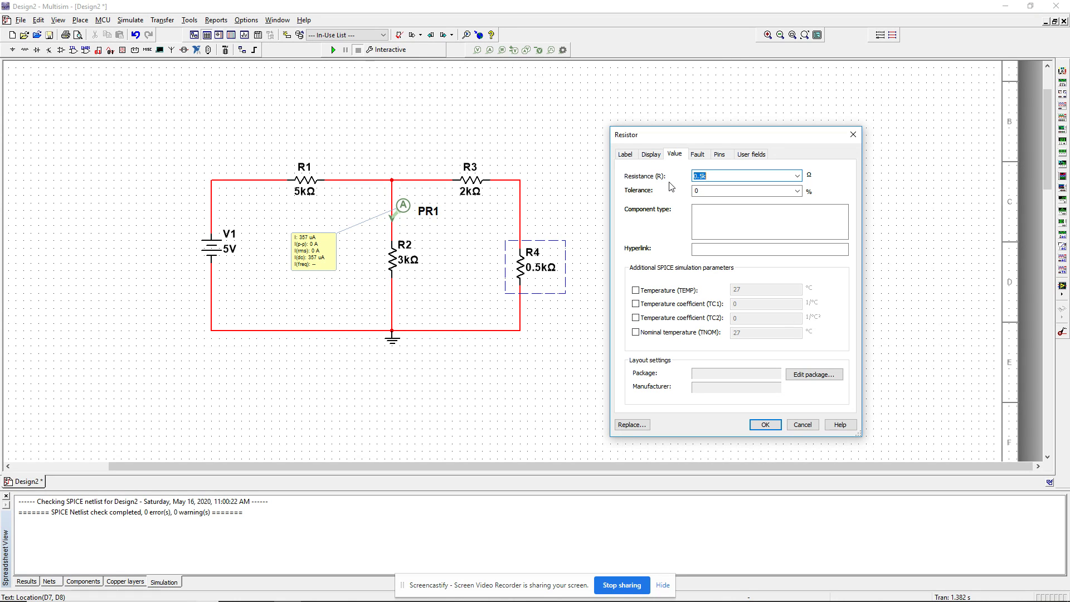
type("2k")
key("Return")
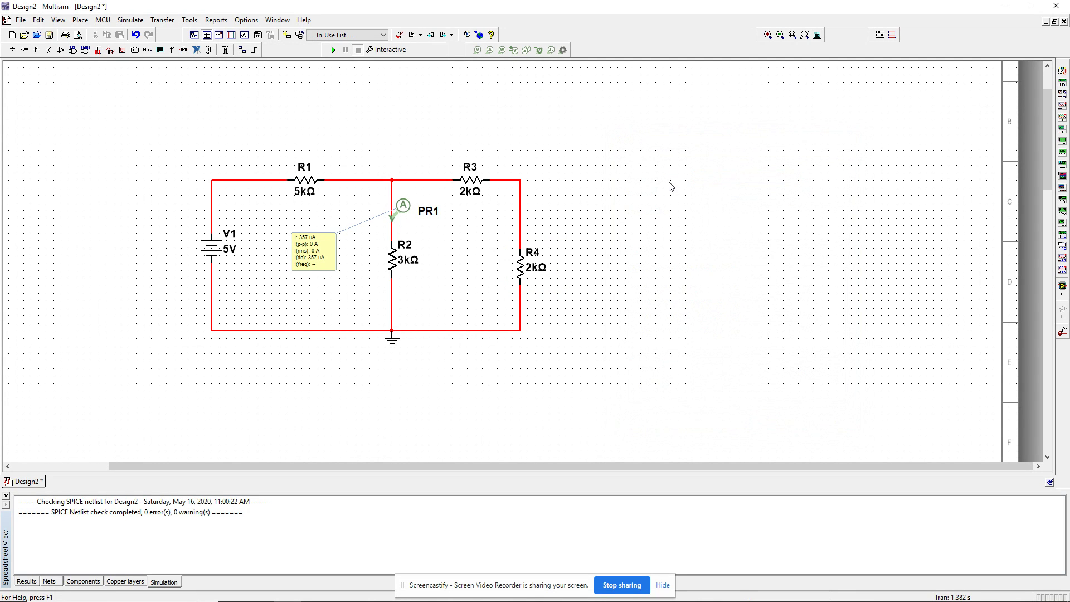
key("F5")
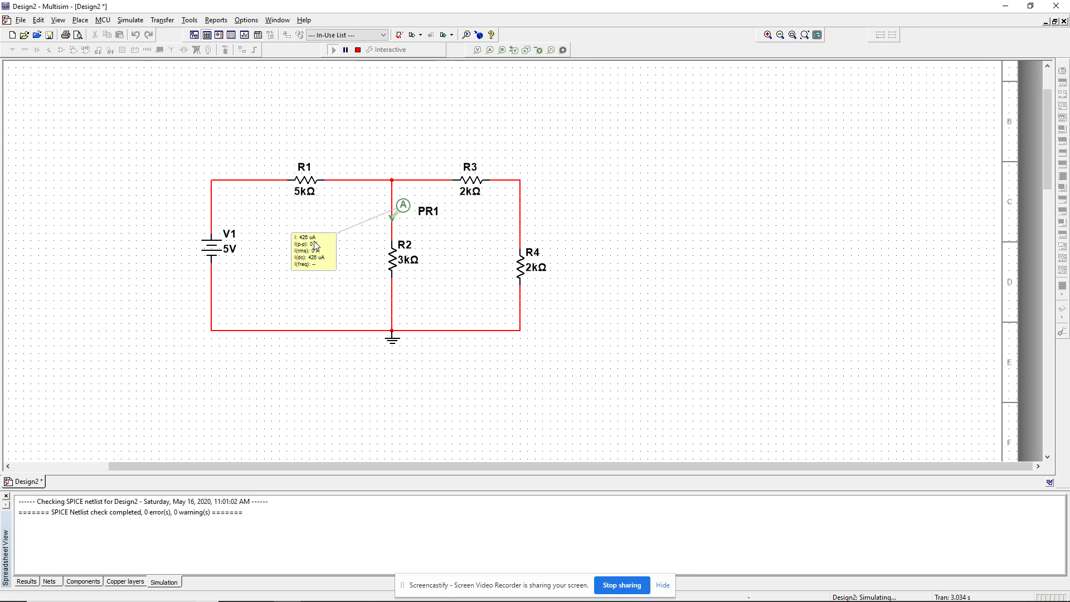
left_click(358, 49)
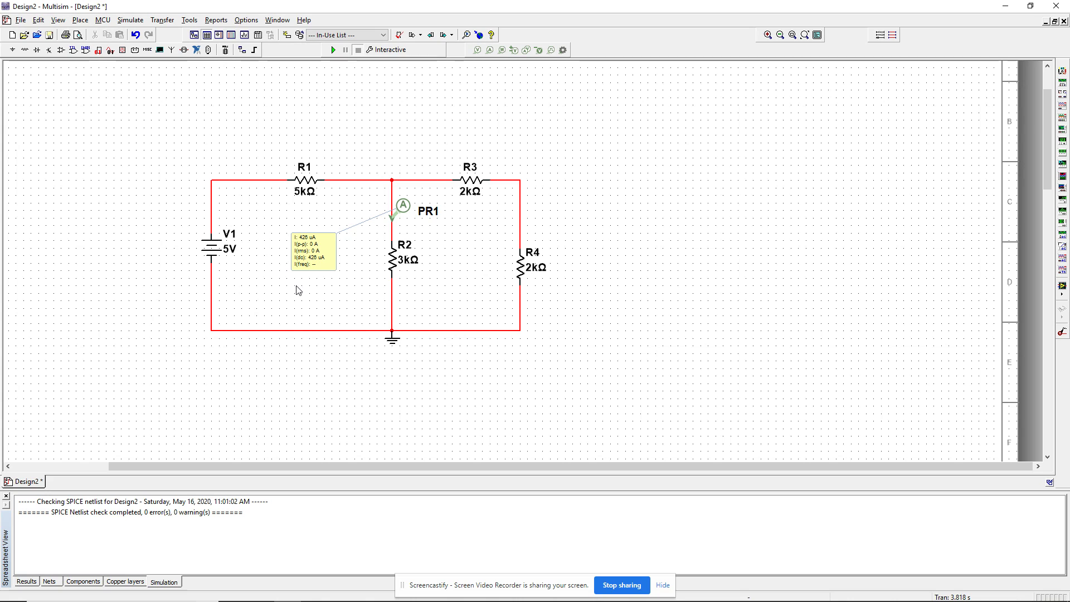
double_click(522, 279)
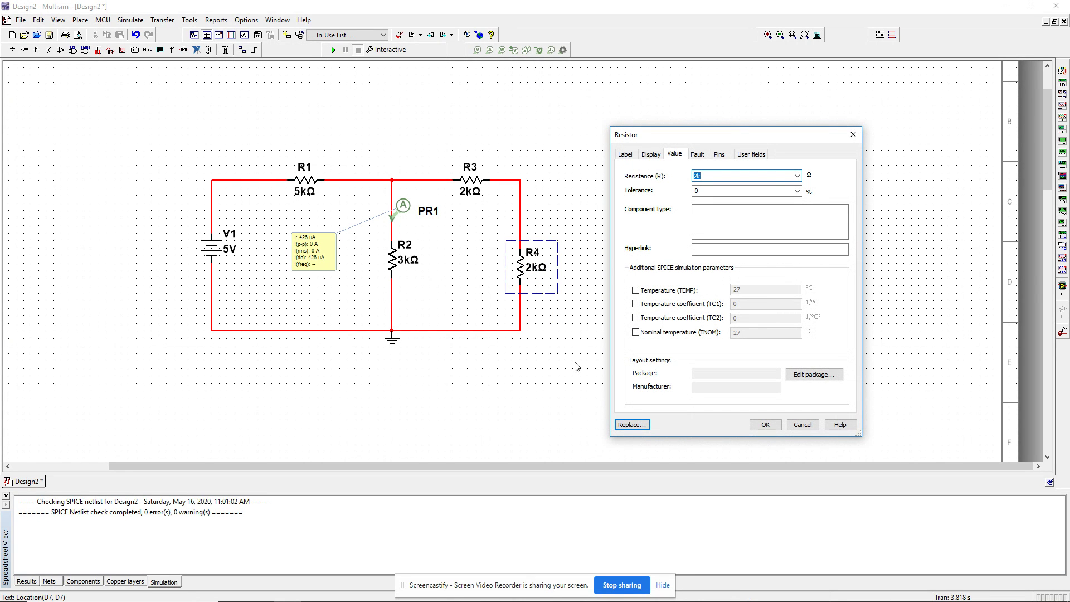
Enter 3k as R4's resistance and run the simulation, with PR1 reading 455 µA
type("3k")
key("Return")
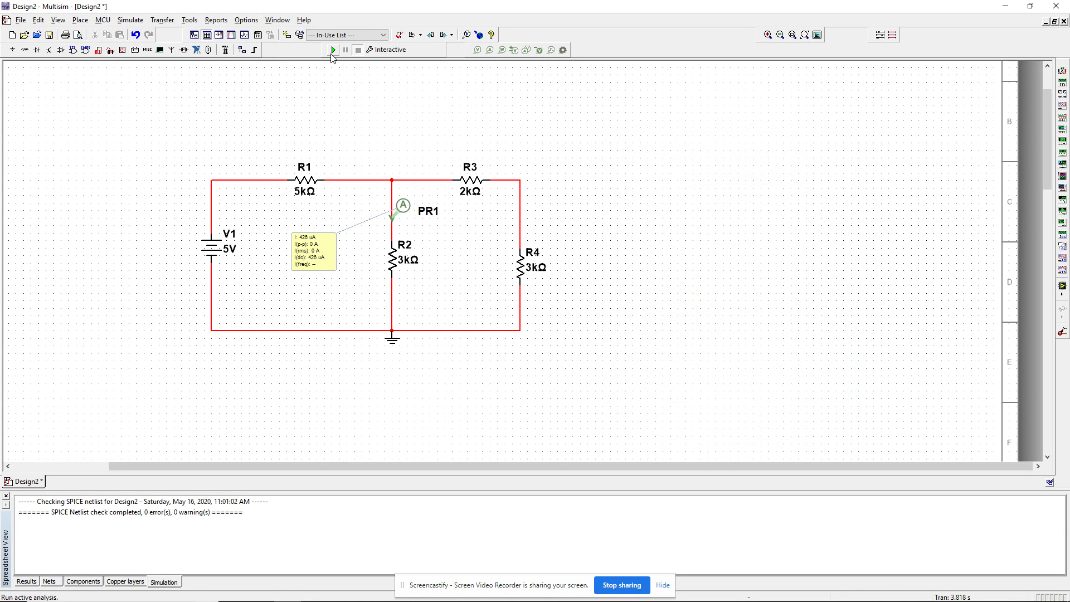
left_click(332, 49)
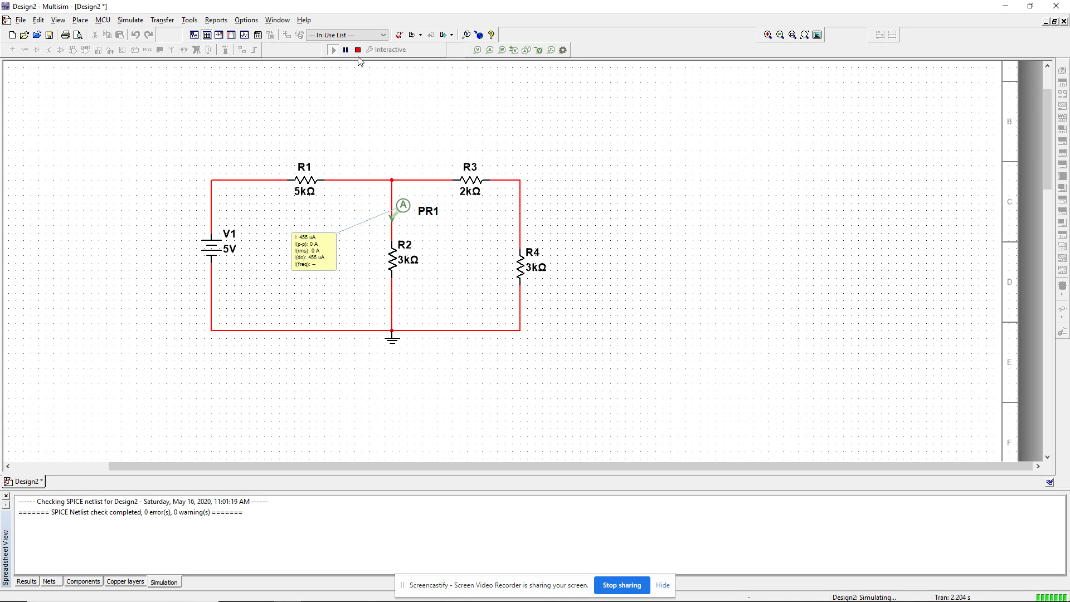
left_click(357, 50)
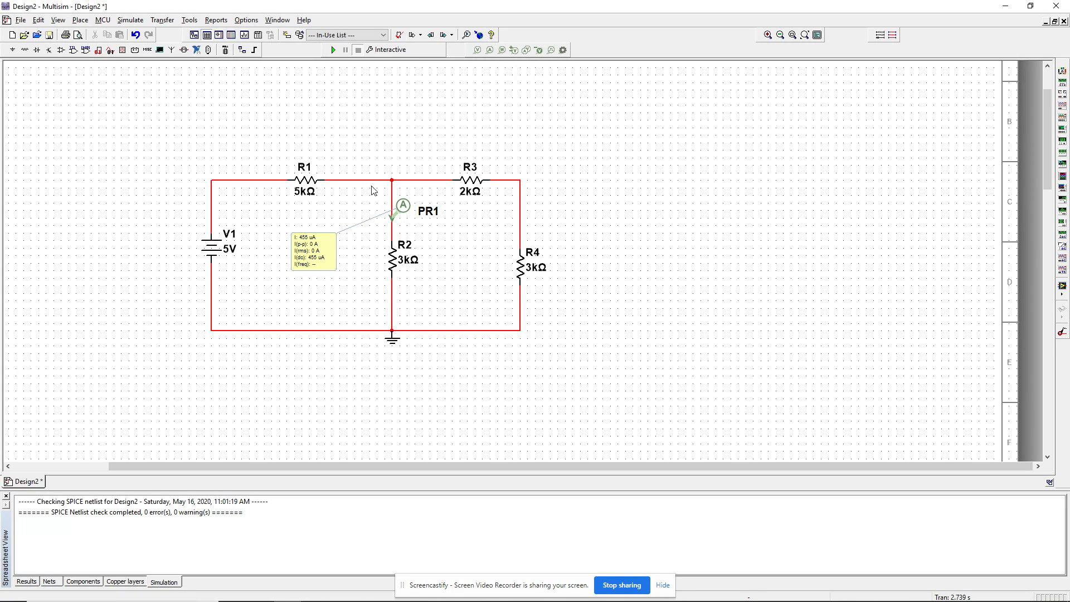
left_click(392, 50)
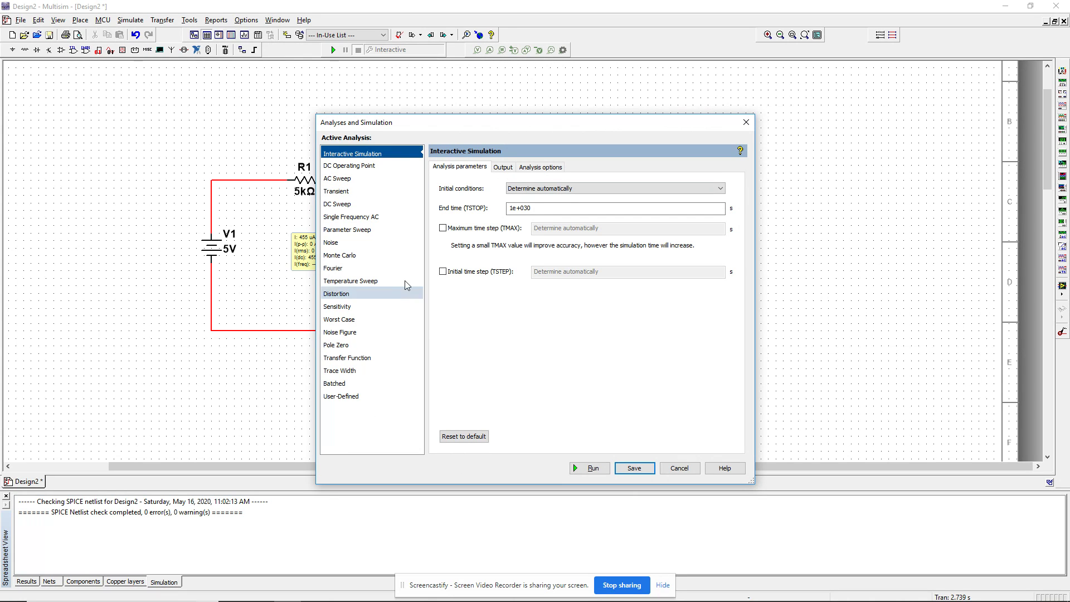
Choose Parameter Sweep analysis with component R4 and parameter resistance
left_click(350, 229)
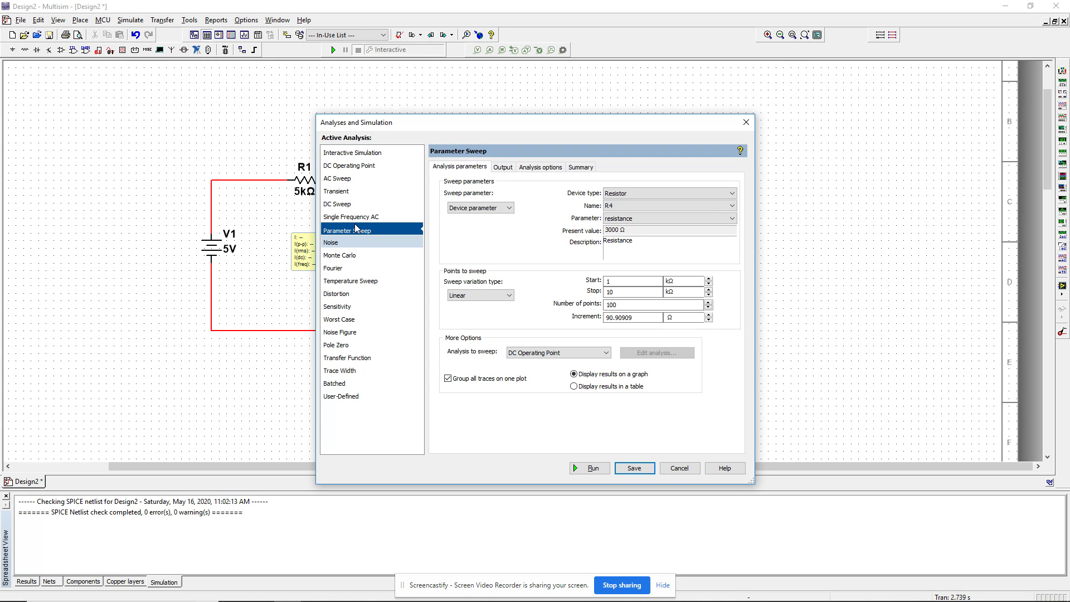
left_click_drag(511, 128, 755, 131)
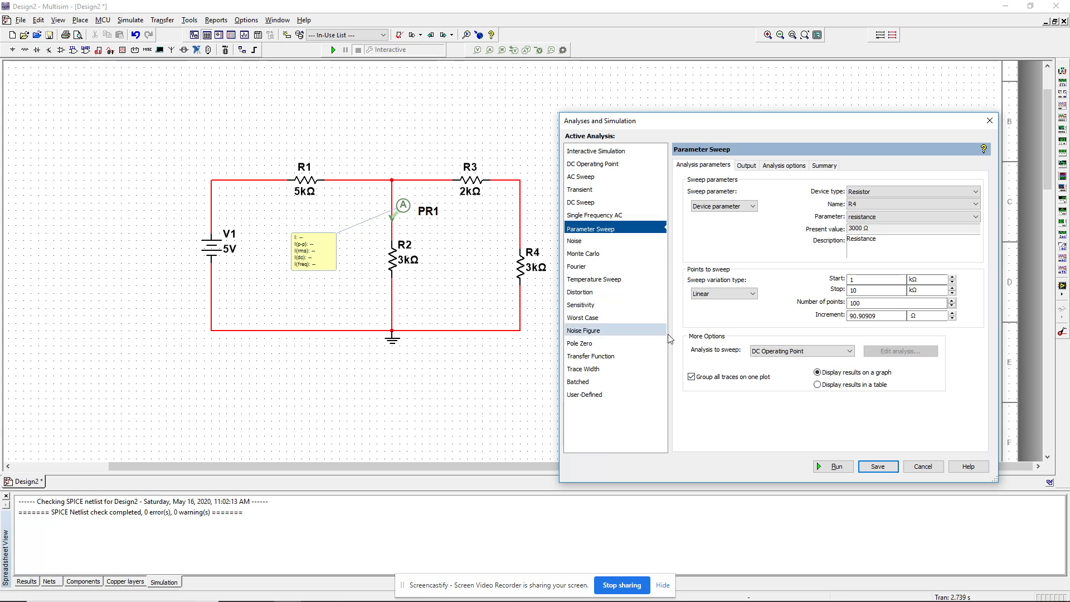
left_click(862, 204)
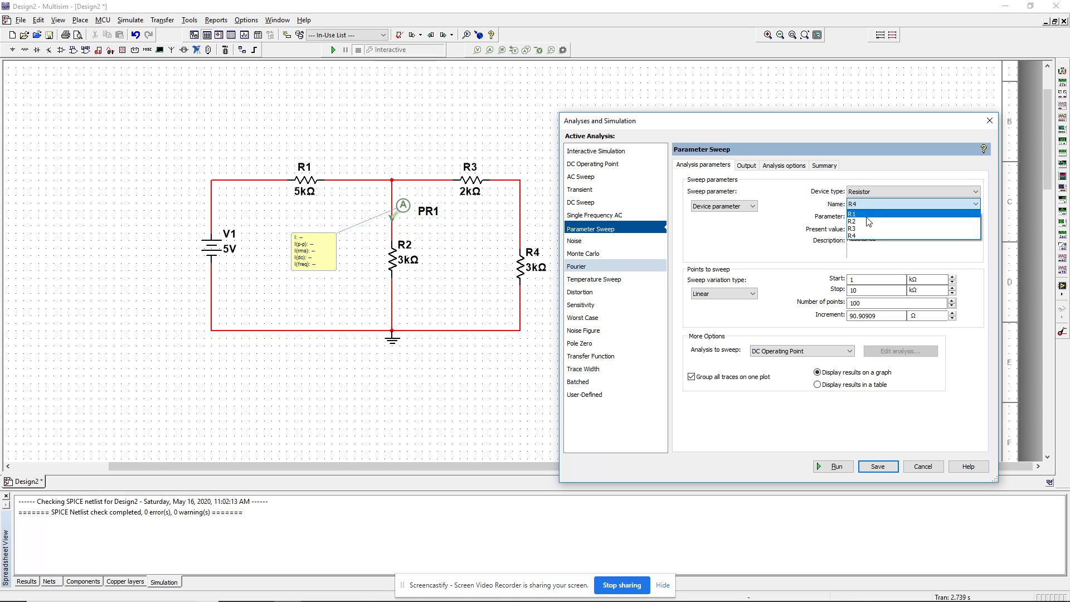
left_click(862, 237)
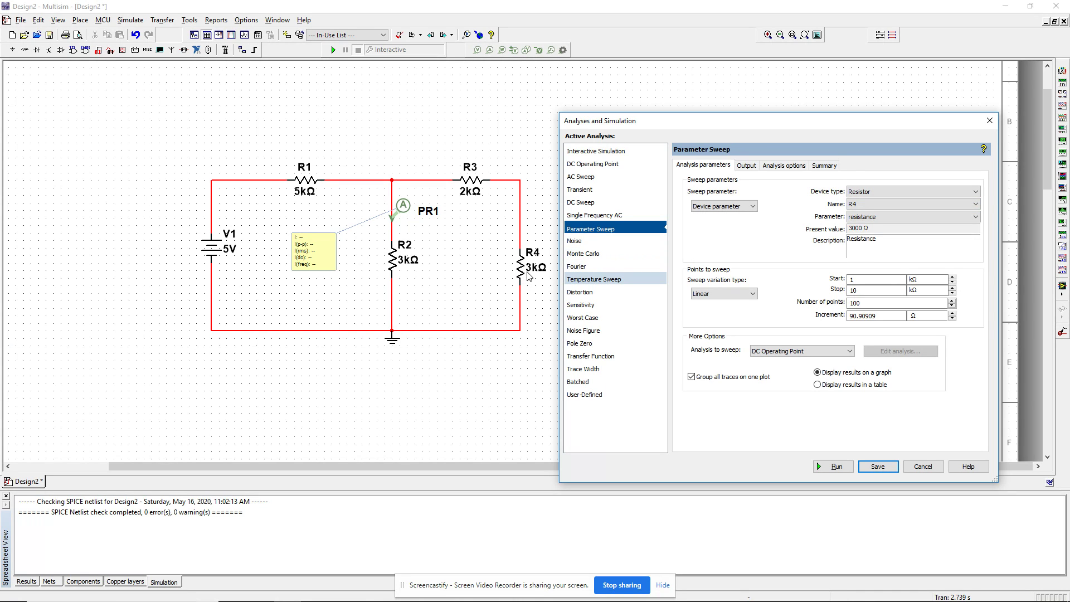
left_click(870, 217)
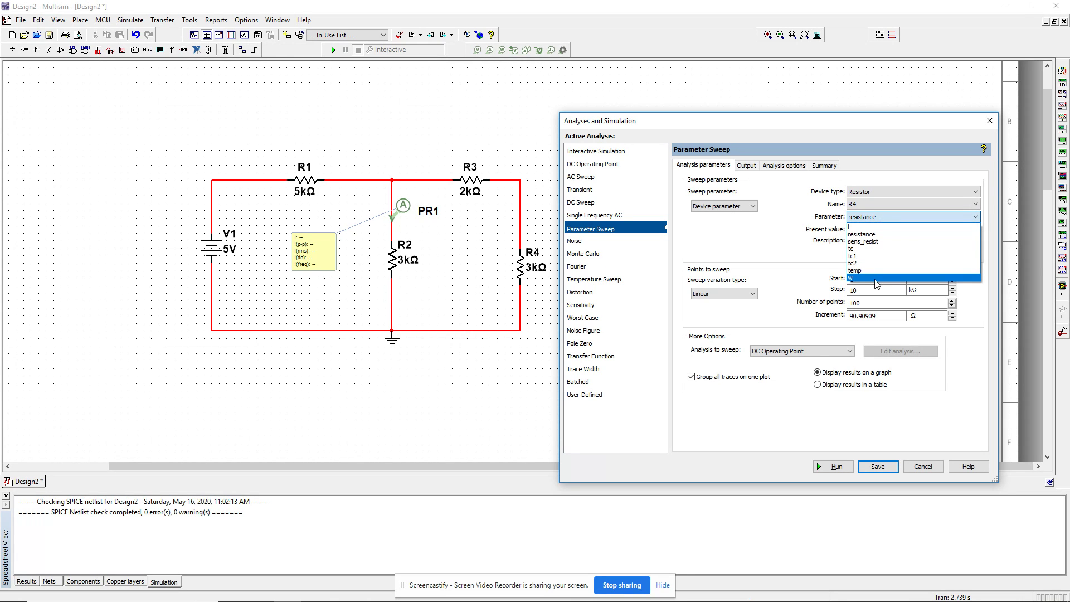
left_click(877, 235)
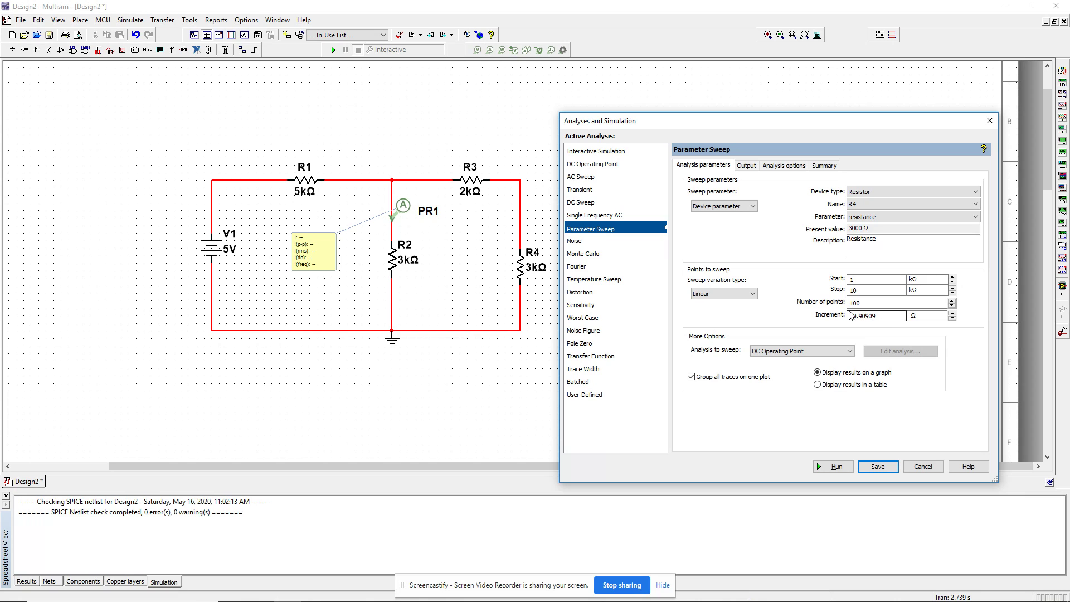
Sweep from 1 kΩ to 10 kΩ over 100 points using DC Operating Point analysis
left_click(865, 284)
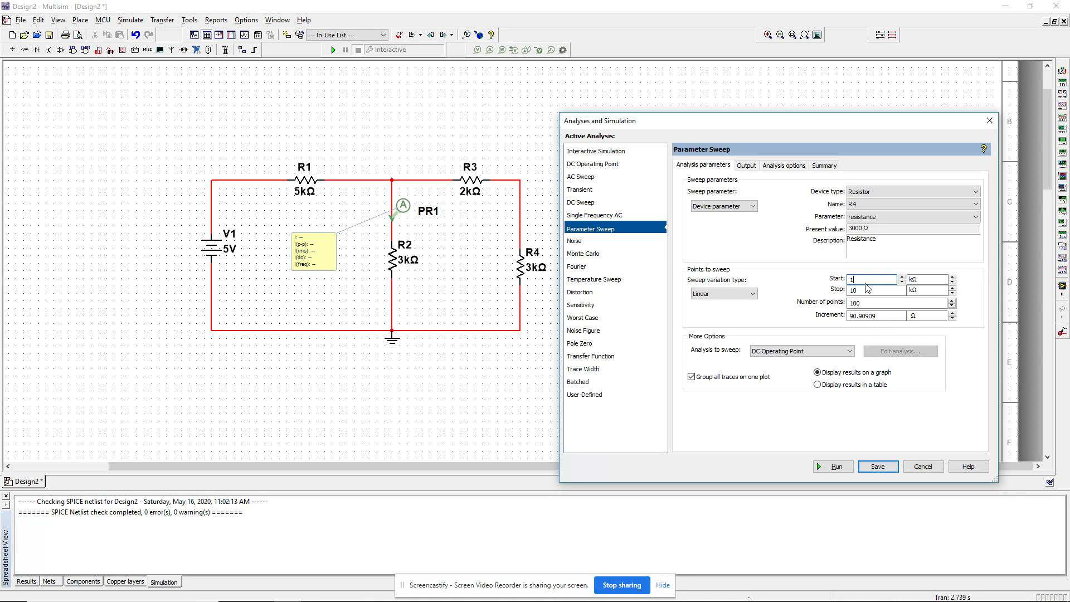
left_click(867, 291)
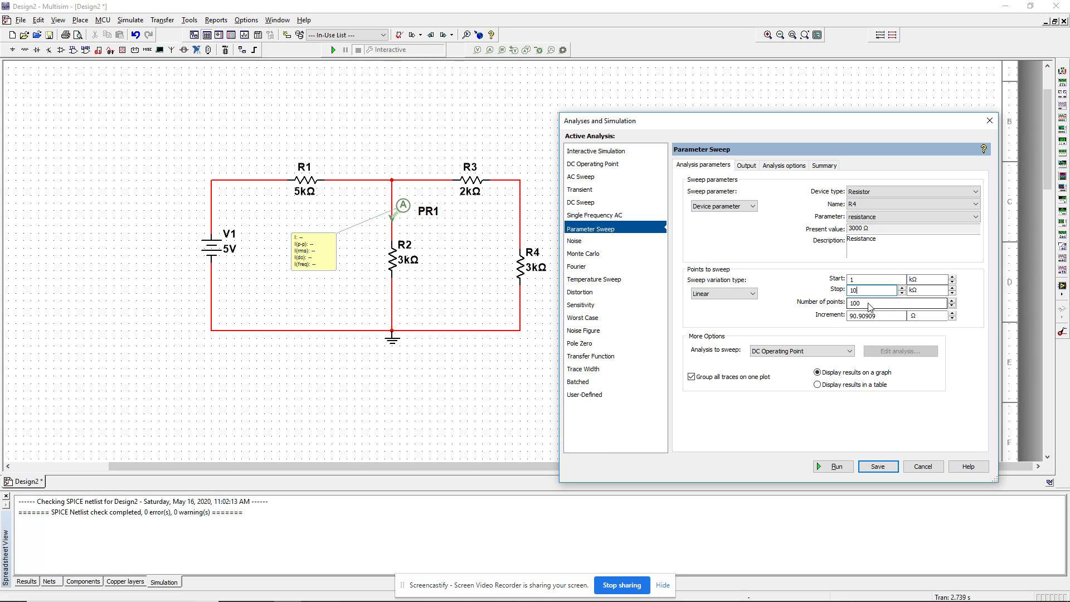
left_click(868, 304)
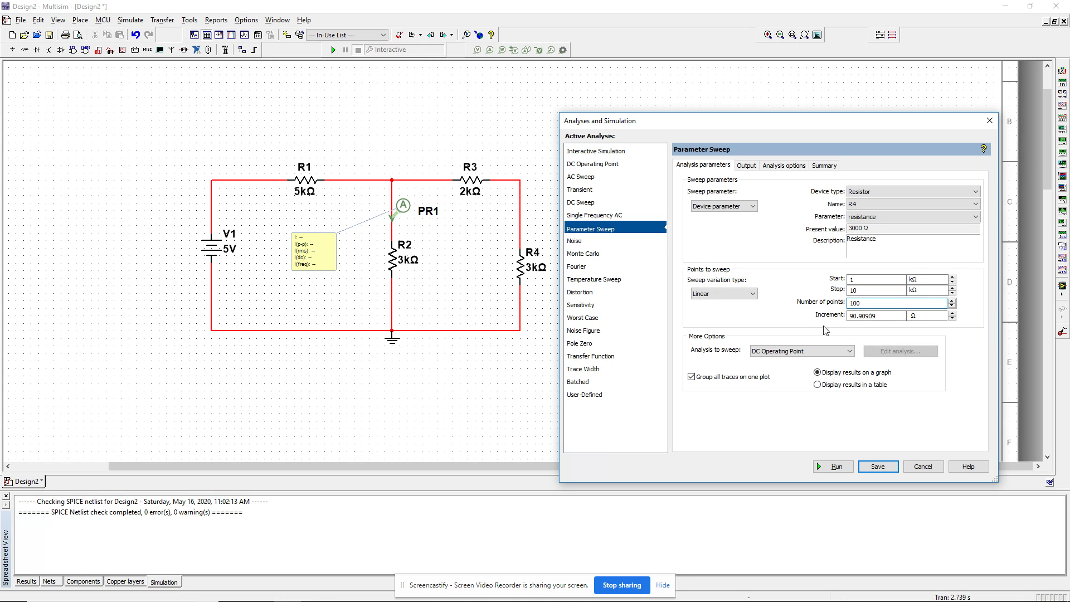
left_click(775, 352)
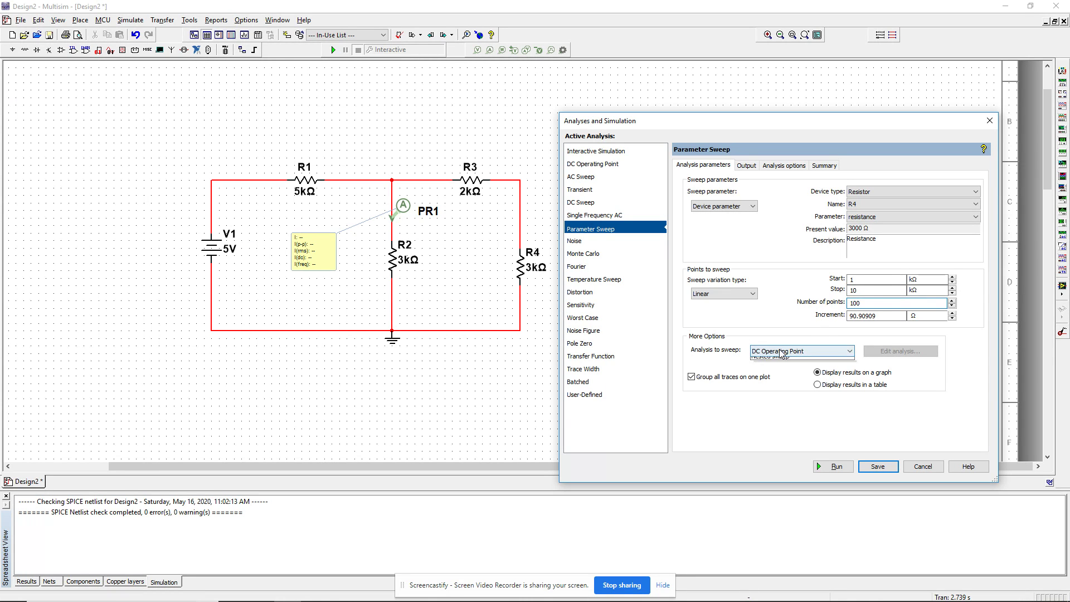
left_click(700, 356)
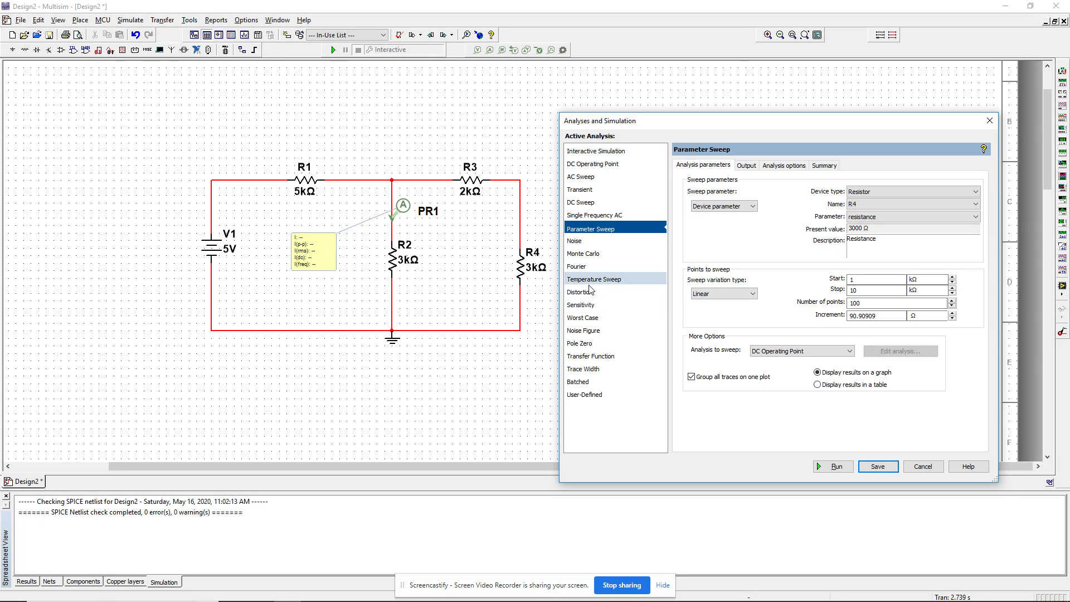
left_click(797, 352)
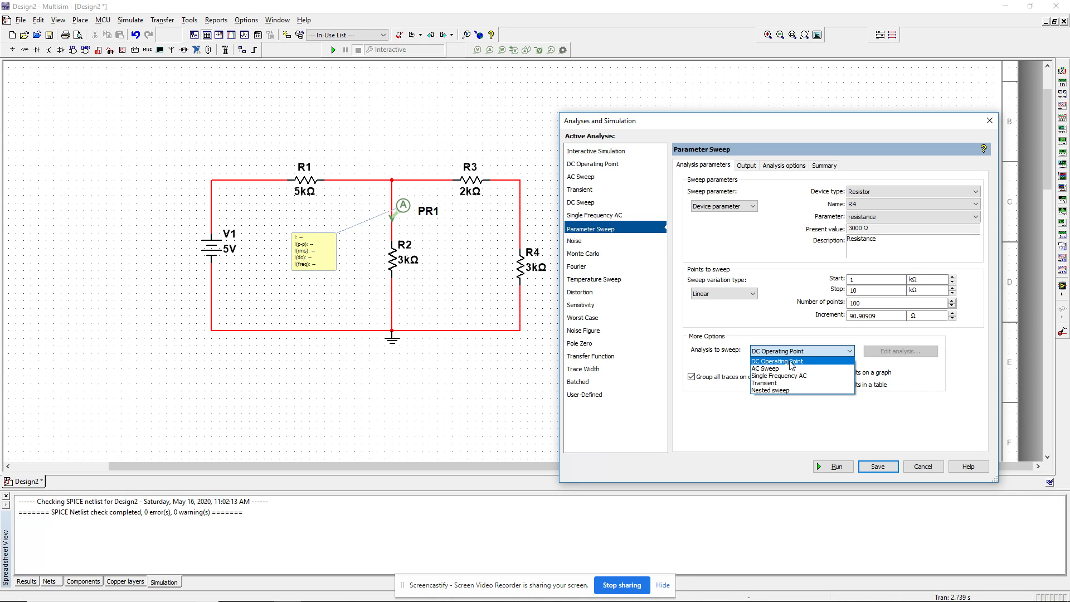
left_click(791, 365)
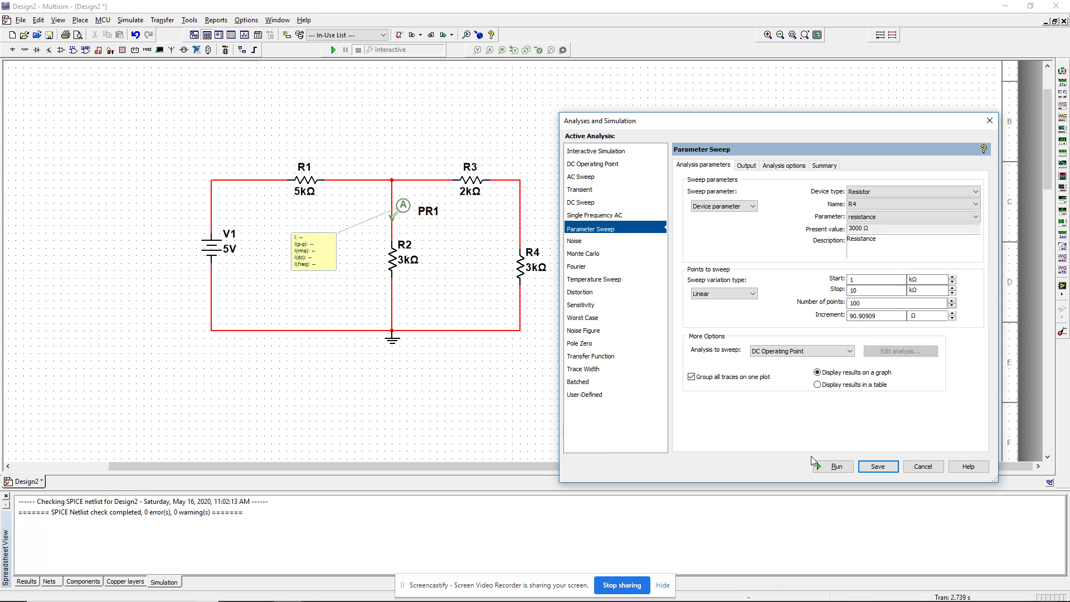
Run the R4 sweep, select the I(R2) trace, reverse colors to white, and reposition the graph
left_click(834, 467)
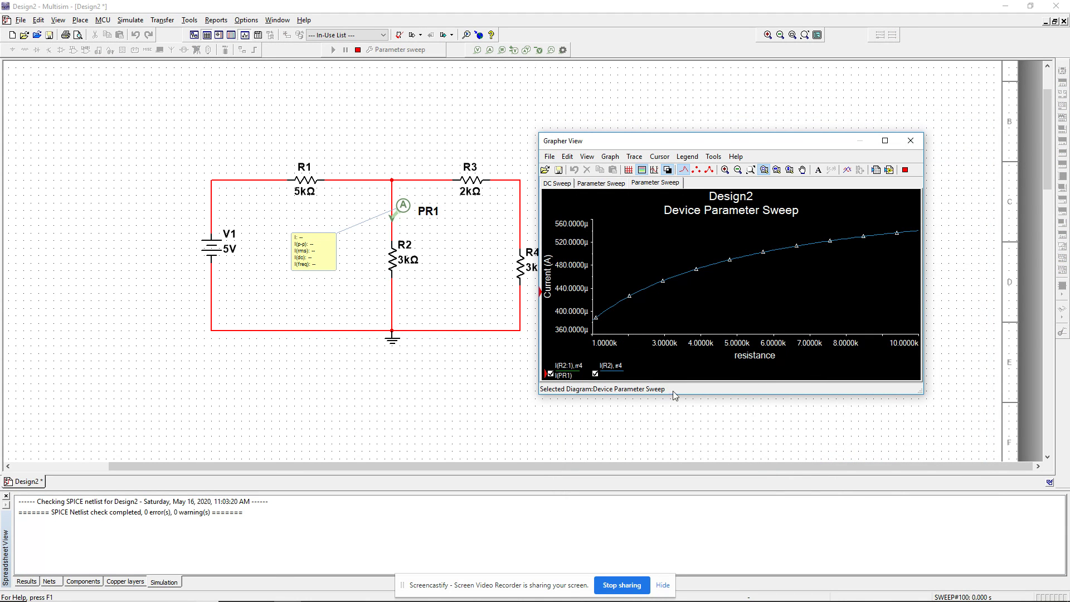
left_click(558, 379)
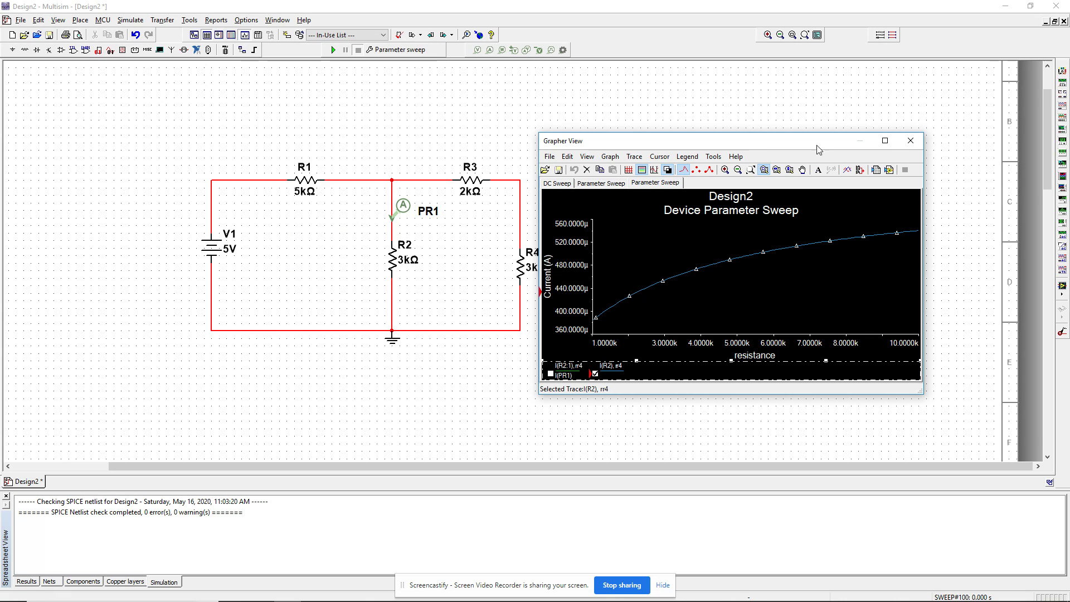
left_click(666, 170)
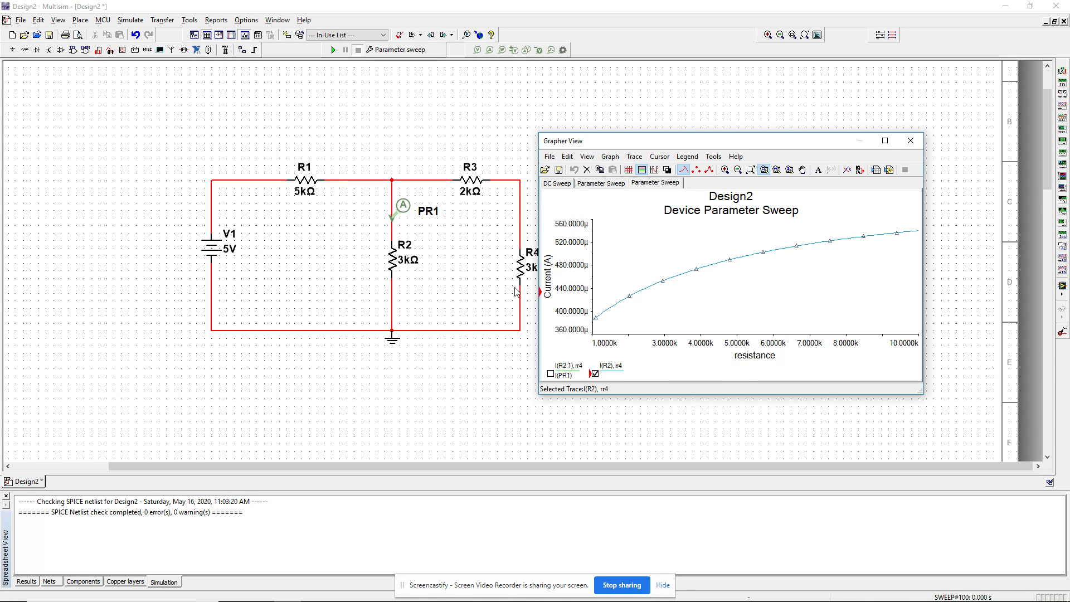
left_click_drag(656, 148, 727, 150)
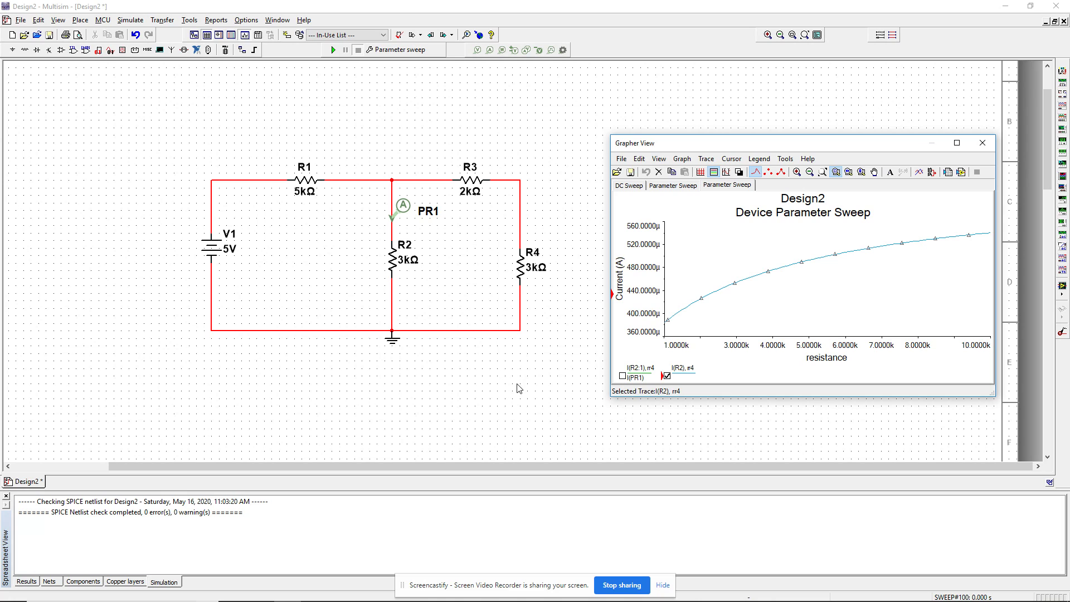
left_click_drag(781, 147, 712, 156)
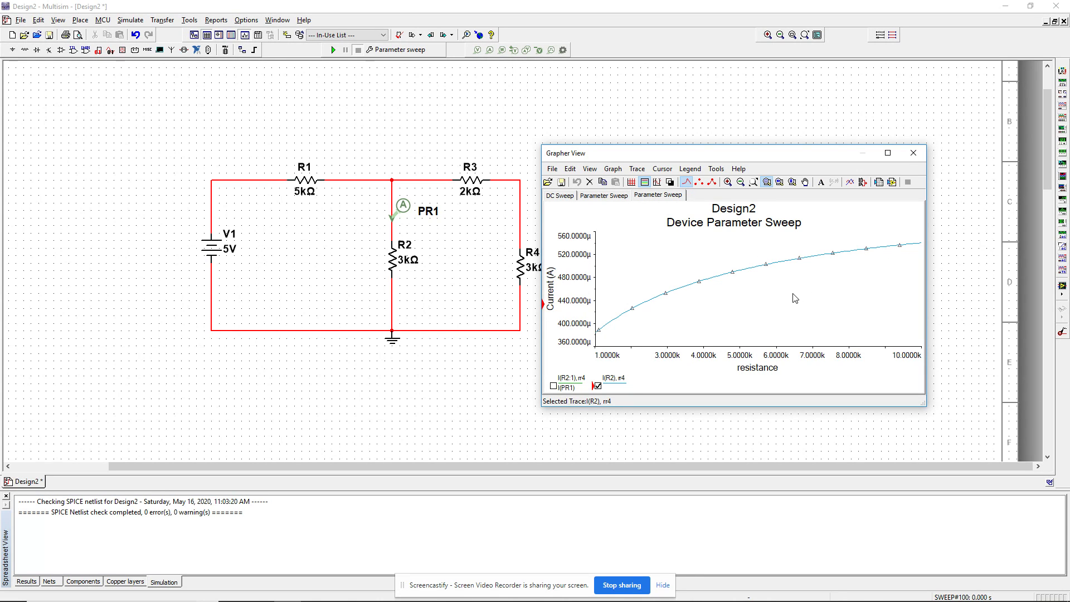
left_click(662, 168)
Set the red cursor's Y value to 500u to locate R4 ≈ 5.5 kΩ, then hide cursors
left_click(666, 179)
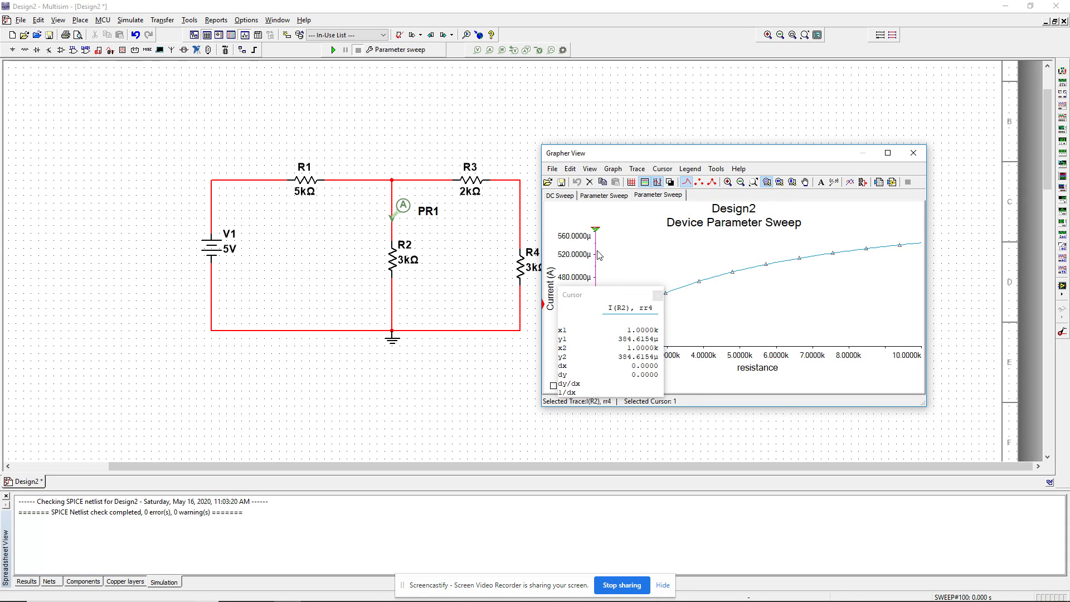
left_click_drag(599, 256, 649, 251)
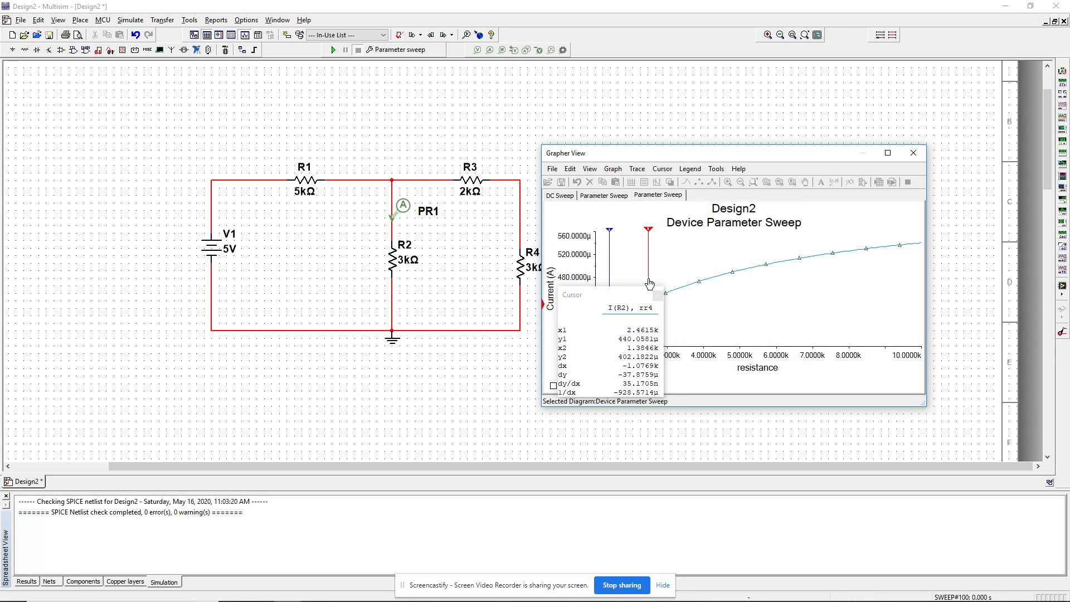
right_click(650, 251)
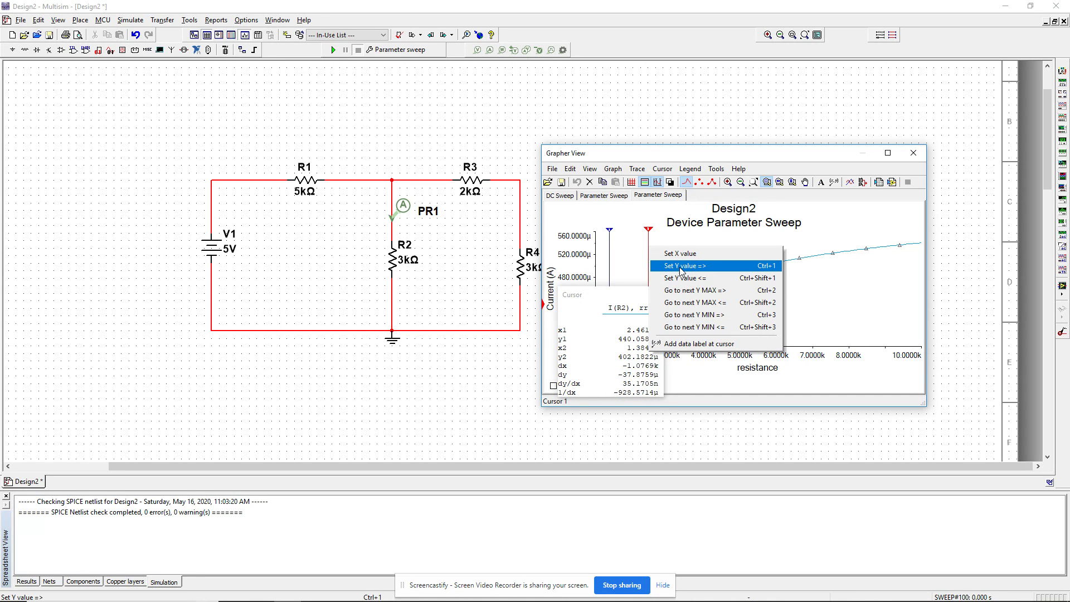
left_click(701, 271)
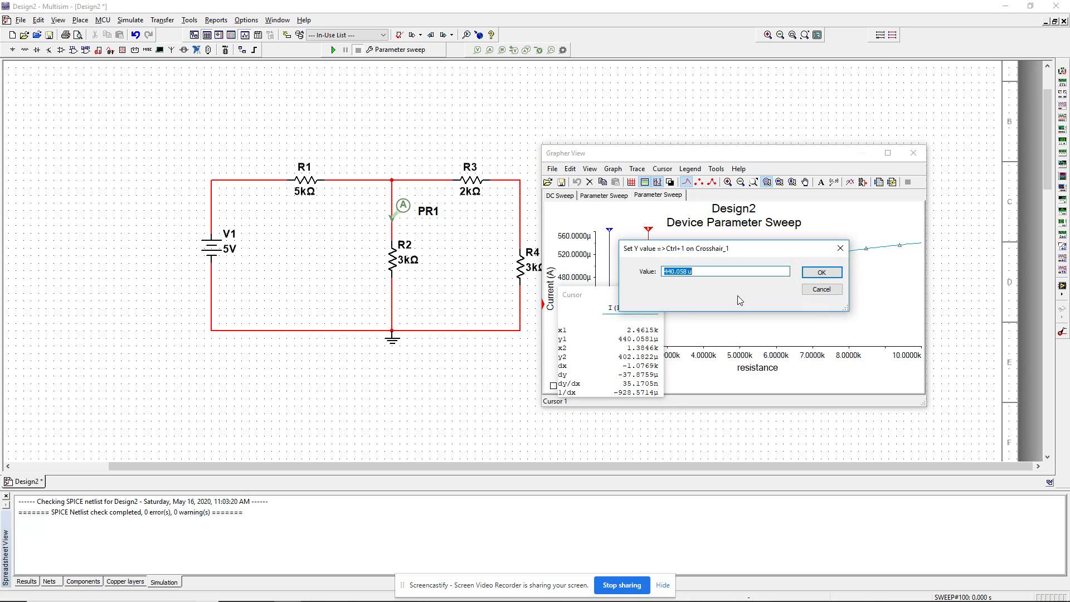
type("500u")
left_click(822, 272)
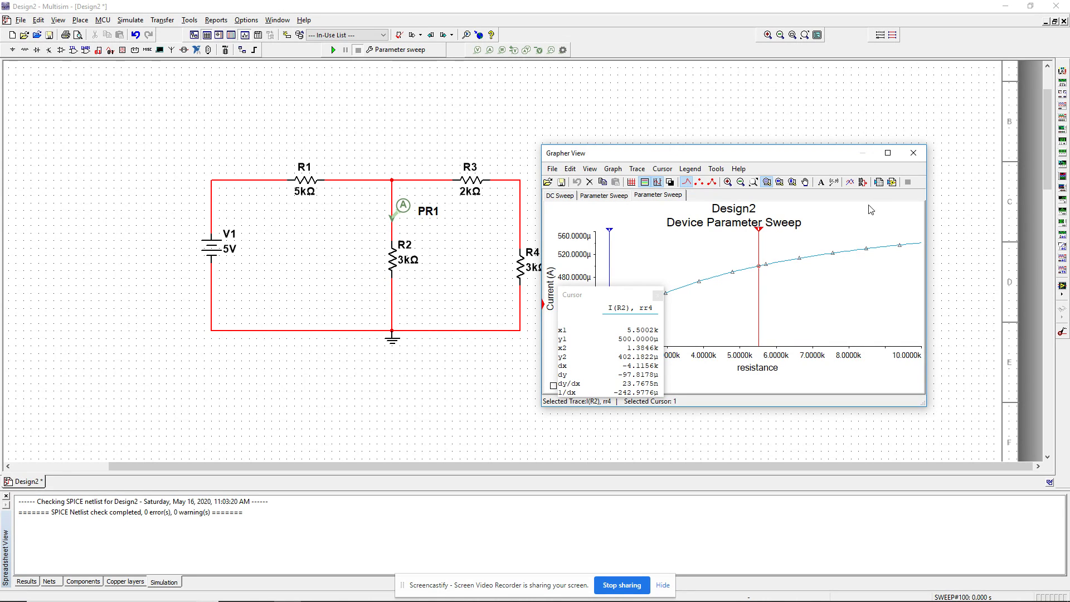
left_click(657, 295)
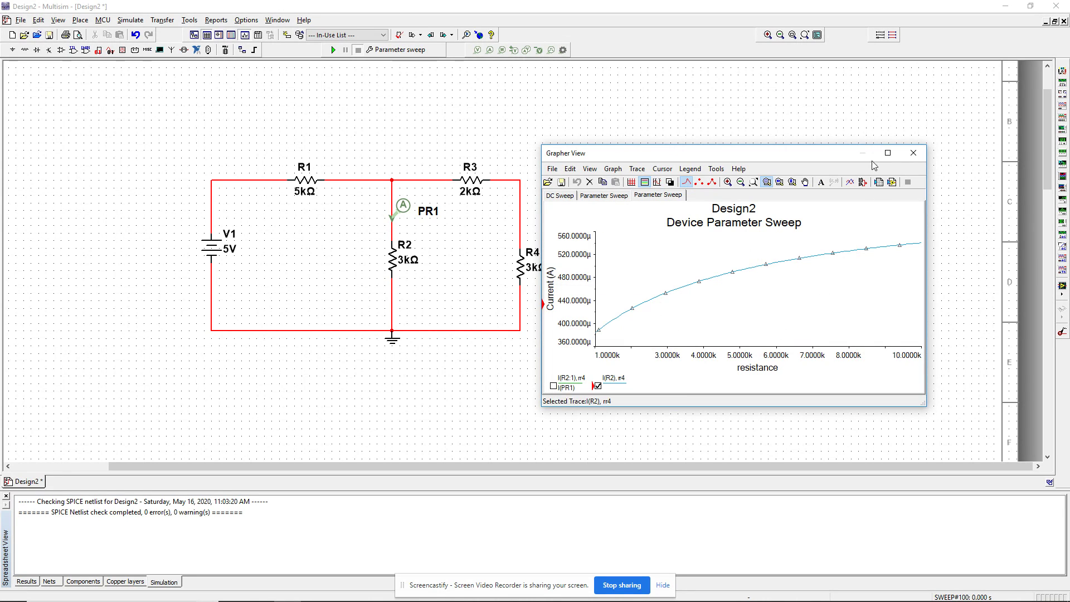
Close Grapher View and enter 5.5 kΩ as R4's resistance on the Value tab
left_click(913, 152)
double_click(535, 266)
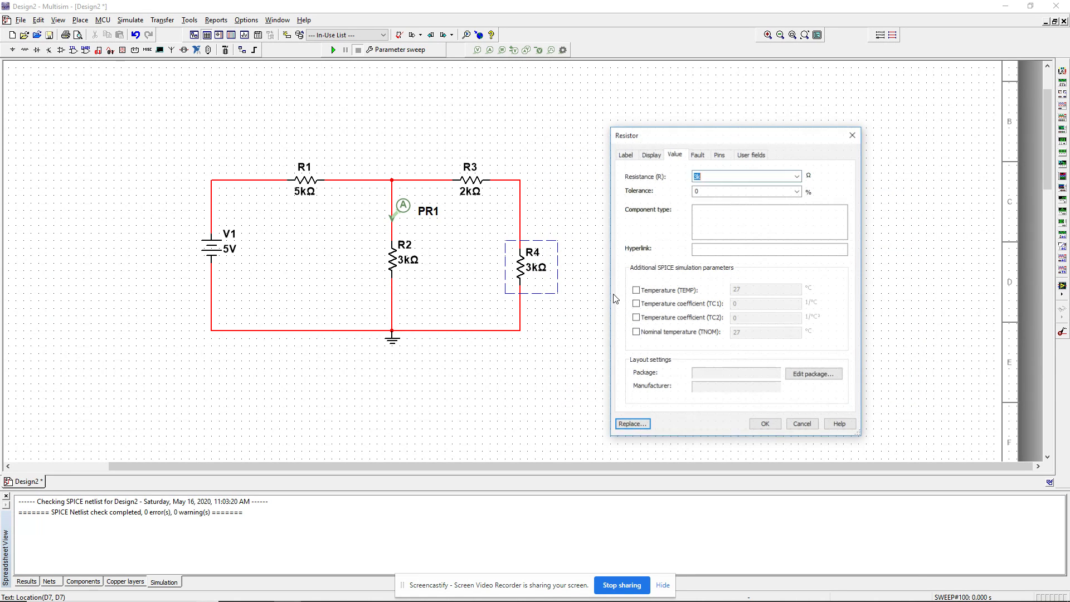
type("5.5")
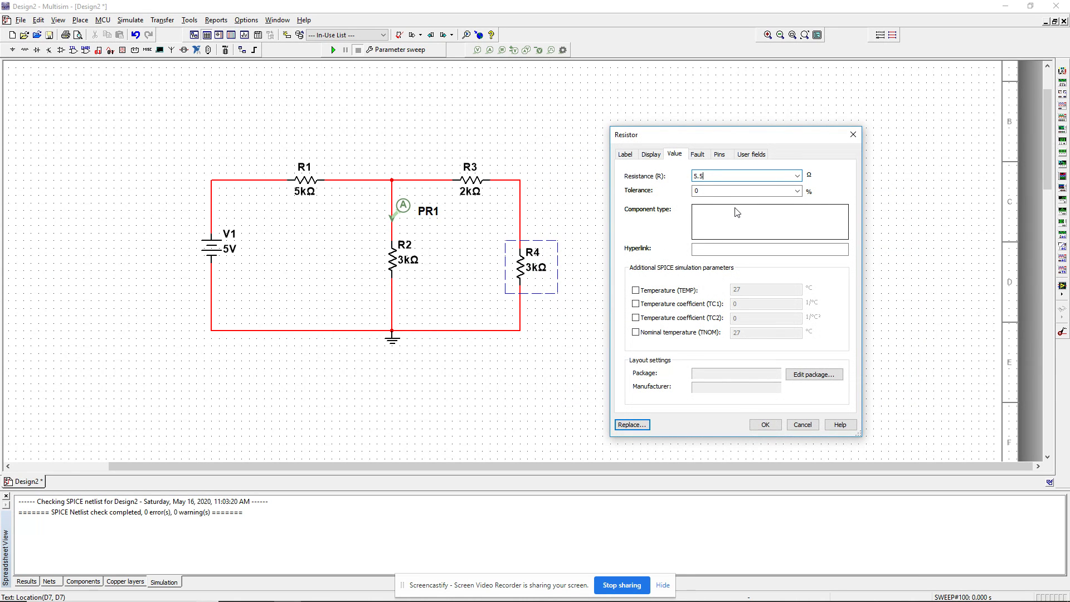
left_click(765, 424)
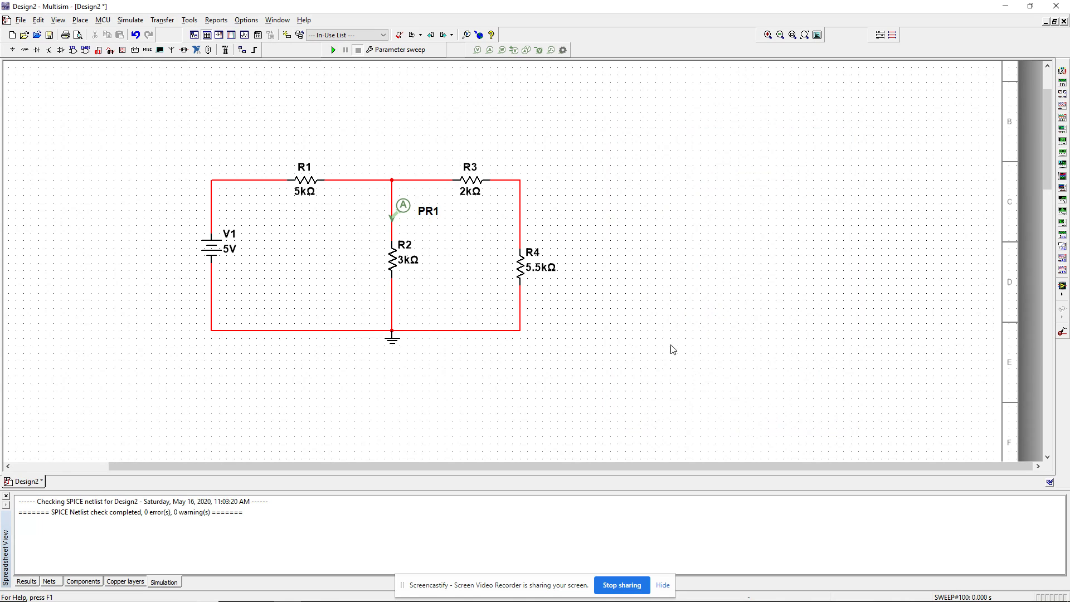
left_click(395, 50)
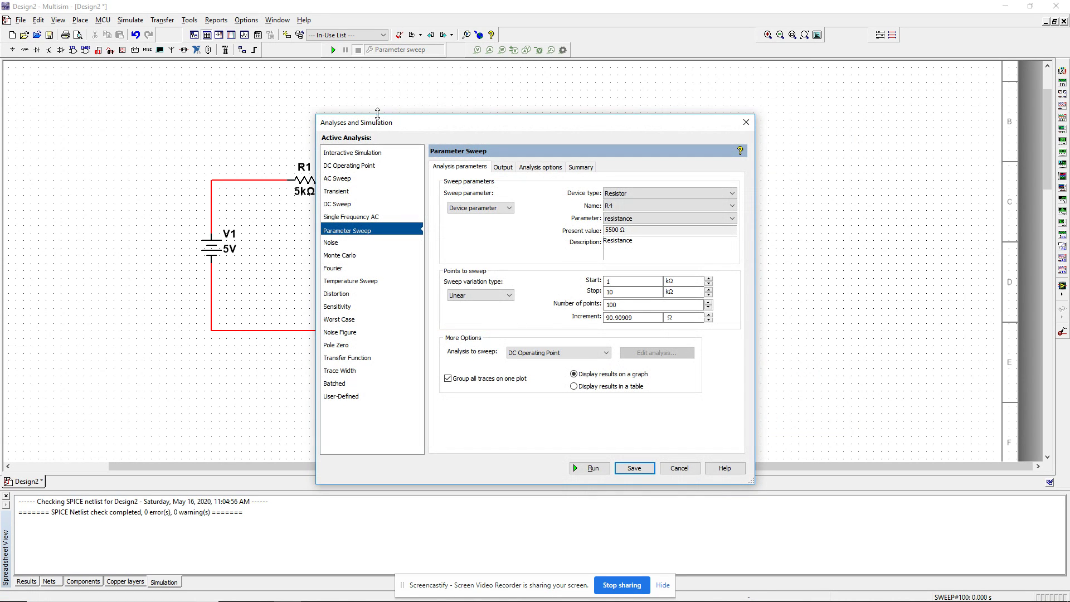
Run an Interactive Simulation, confirming PR1 reads 500 µA through R2, then stop it
left_click(366, 153)
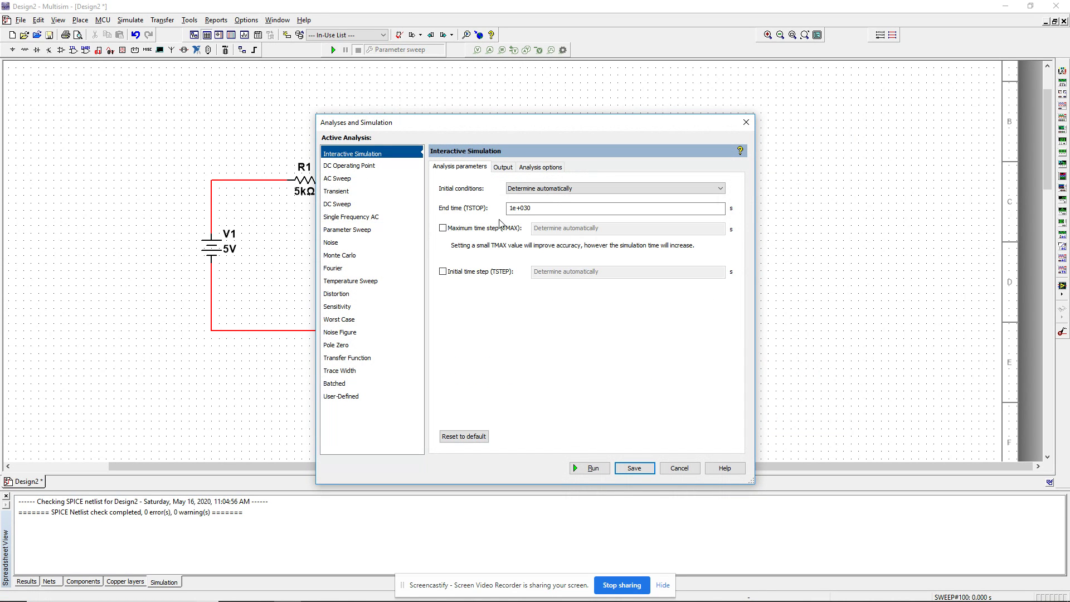
left_click(600, 472)
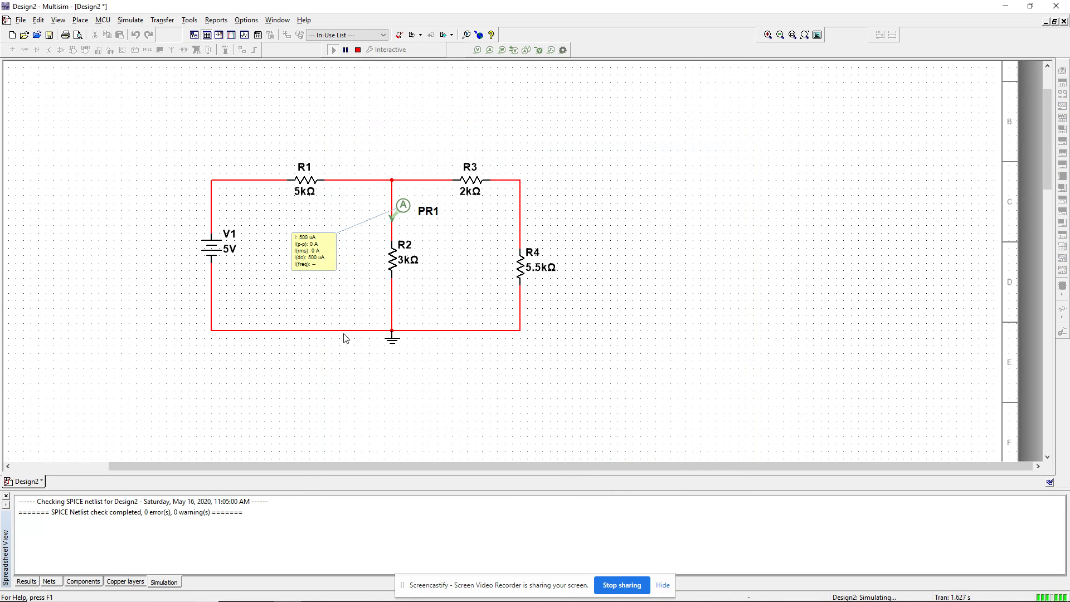
left_click(358, 50)
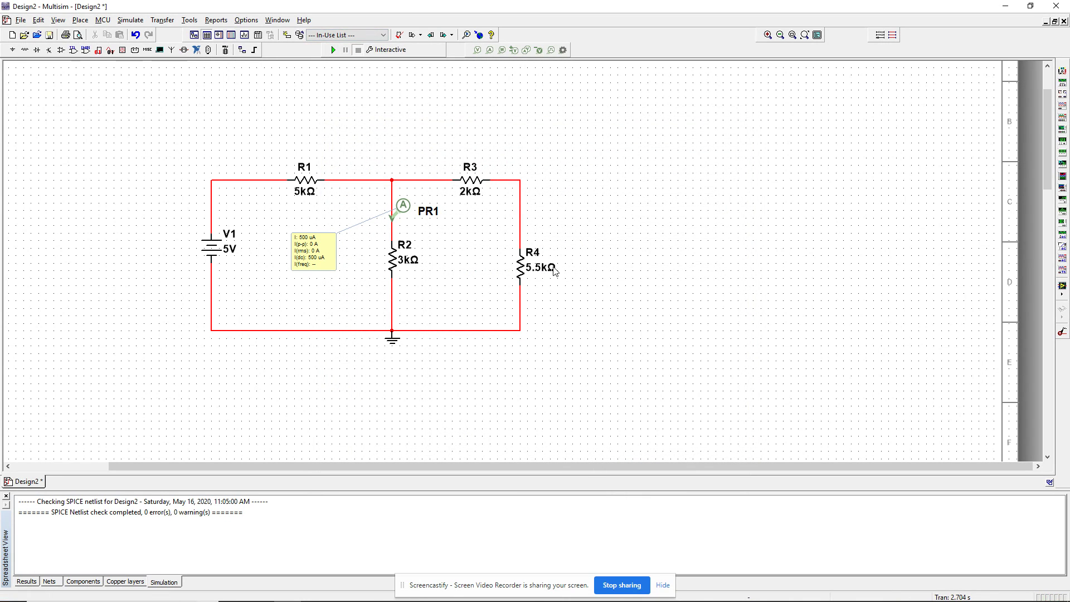